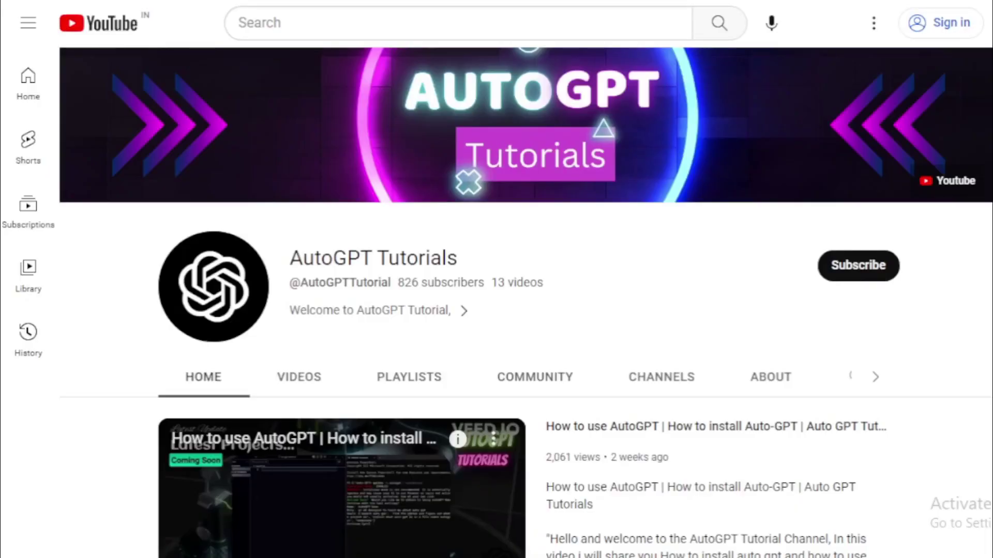
Browse the AutoGPT Tutorials channel home page, then list its uploaded videos newest first
{"action": "scroll", "coordinate": [526, 300], "scroll_direction": "down", "scroll_amount": 4}
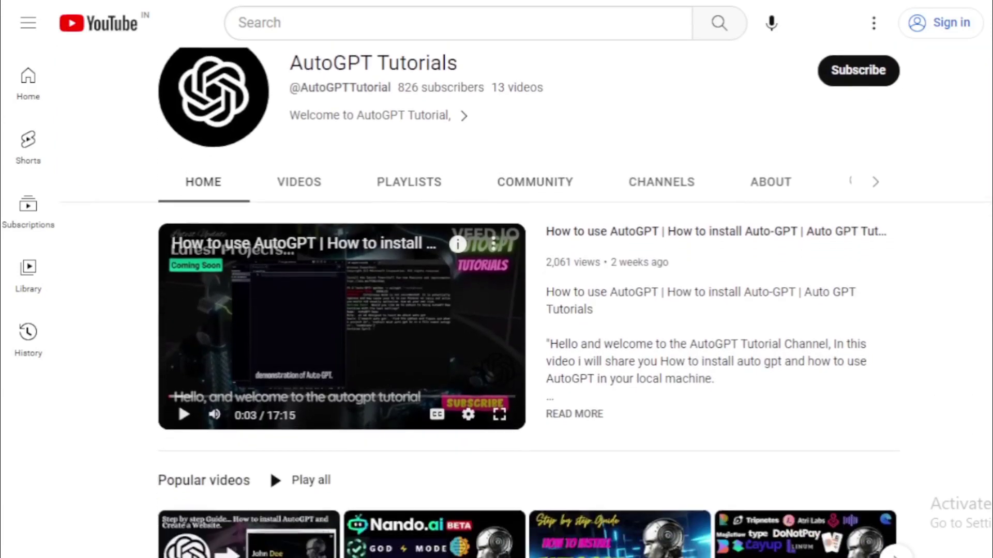
{"action": "scroll", "coordinate": [525, 299], "scroll_direction": "down", "scroll_amount": 3}
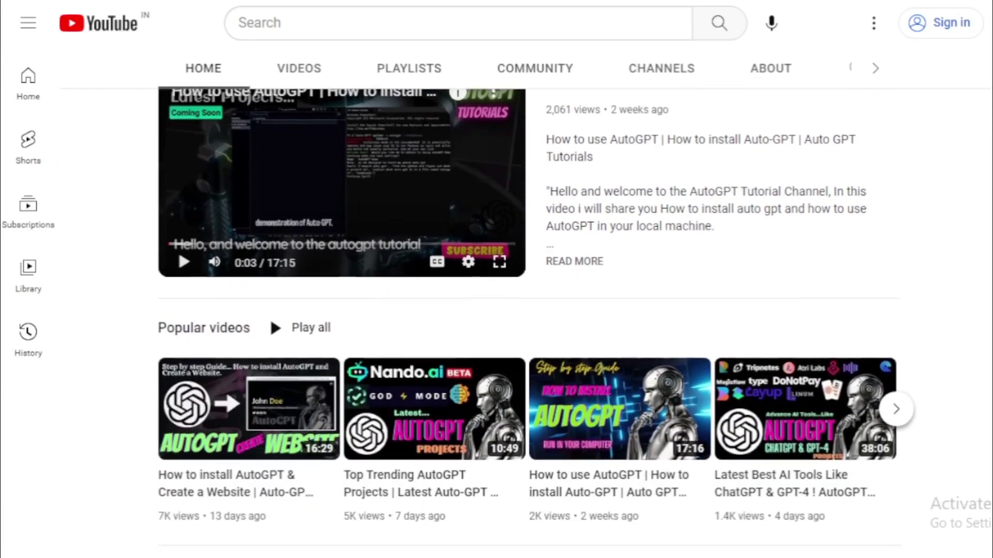
{"action": "scroll", "coordinate": [525, 299], "scroll_direction": "down", "scroll_amount": 5}
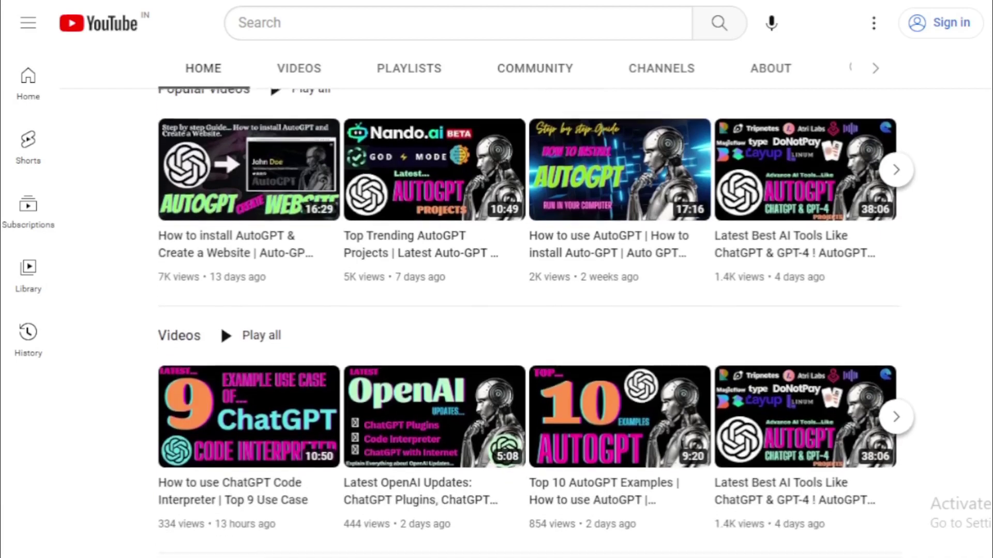
{"action": "scroll", "coordinate": [526, 300], "scroll_direction": "down", "scroll_amount": 6}
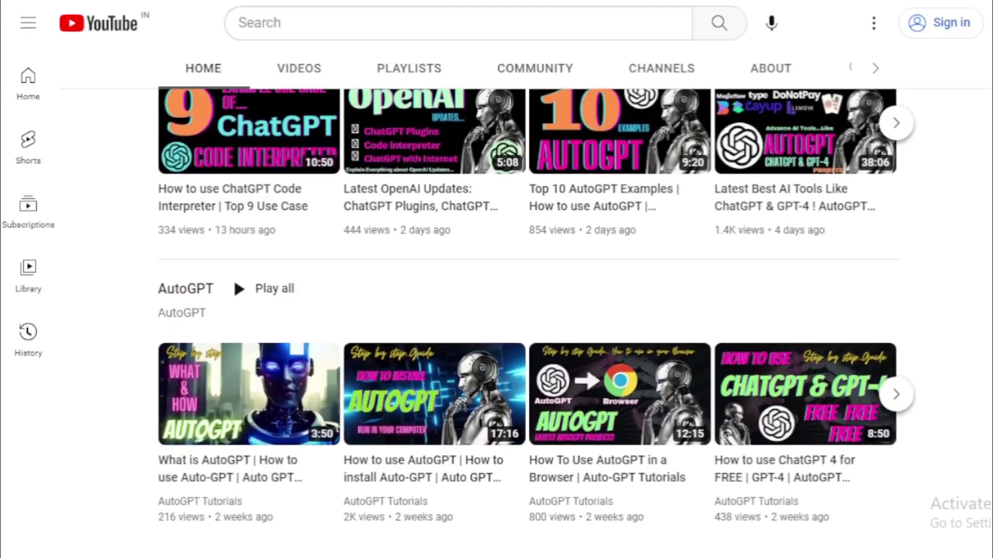
{"action": "scroll", "coordinate": [526, 300], "scroll_direction": "up", "scroll_amount": 10}
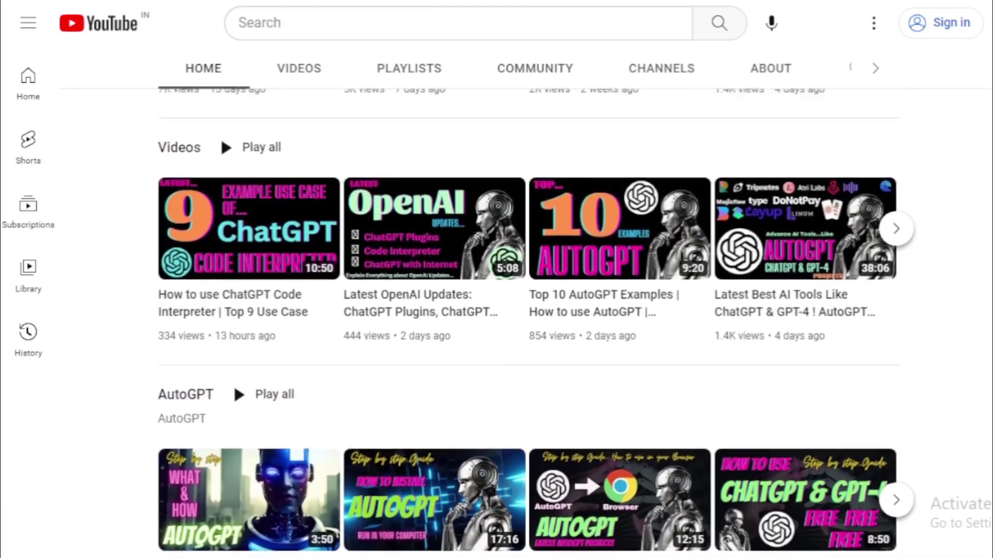
{"action": "scroll", "coordinate": [526, 299], "scroll_direction": "up", "scroll_amount": 6}
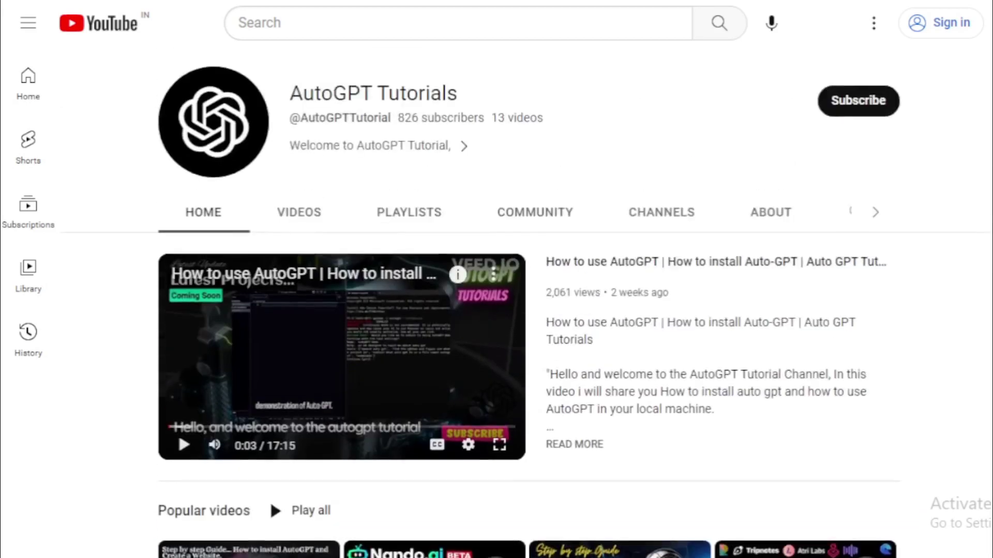
{"action": "left_click", "coordinate": [300, 380]}
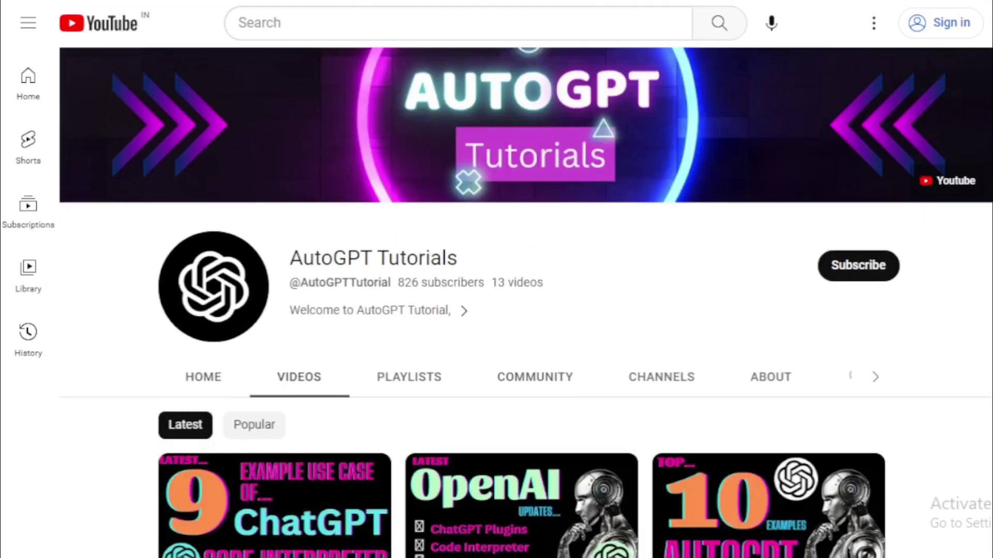
{"action": "scroll", "coordinate": [526, 302], "scroll_direction": "down", "scroll_amount": 3}
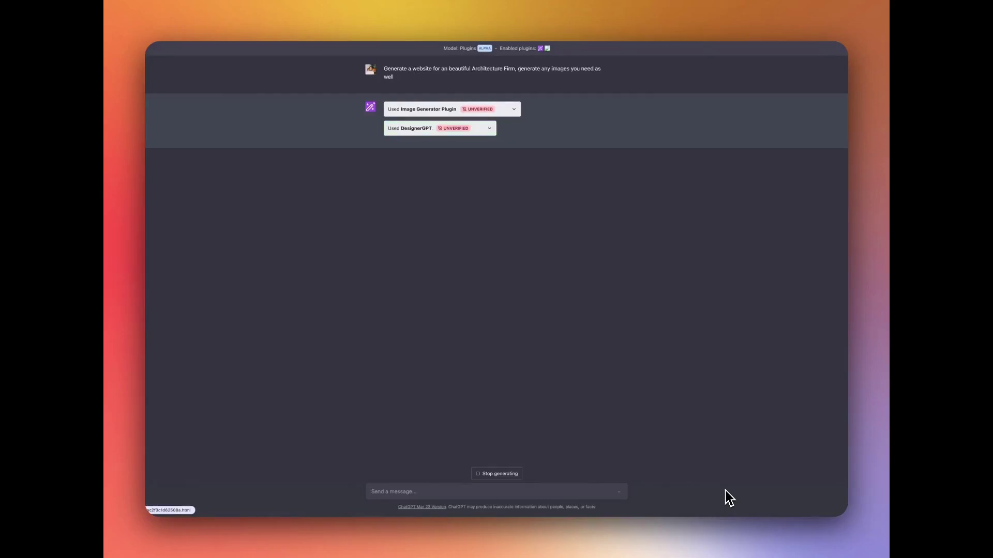
Show the generated architecture firm website in split view beside the chat
{"action": "right_click", "coordinate": [439, 161]}
{"action": "left_click", "coordinate": [480, 182]}
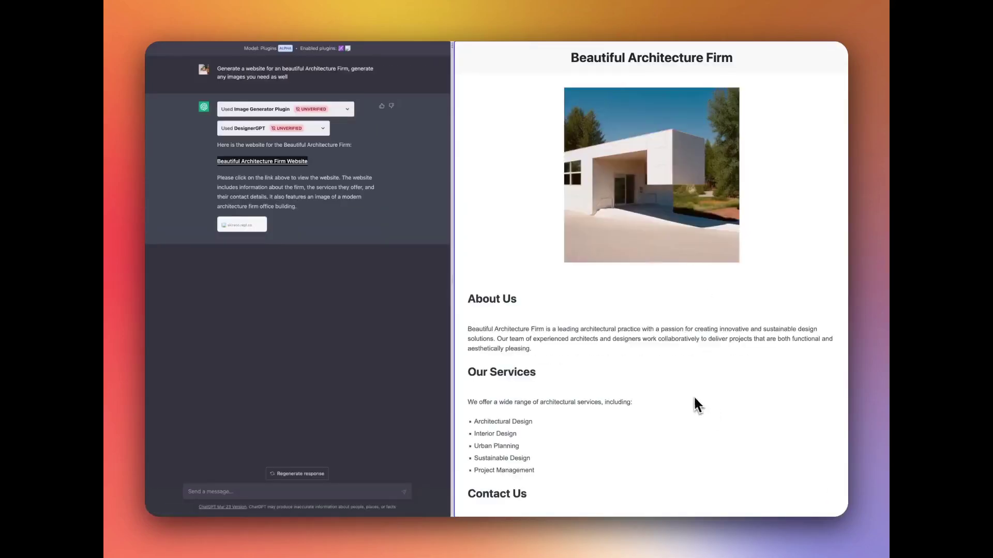
{"action": "scroll", "coordinate": [691, 382], "scroll_direction": "down", "scroll_amount": 3}
{"action": "scroll", "coordinate": [565, 355], "scroll_direction": "up", "scroll_amount": 3}
Ask ChatGPT for a portfolio website for a portrait photographer
{"action": "left_click", "coordinate": [241, 490]}
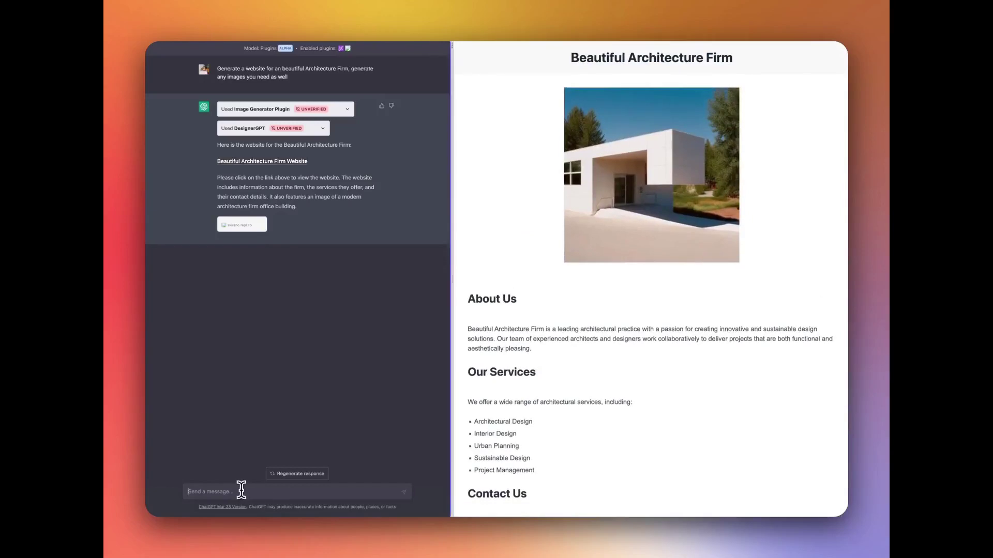
{"action": "type", "text": "that was gre"}
{"action": "type", "text": "at! Can "}
{"action": "type", "text": "you now give me a portfolio for a portrait photographer?"}
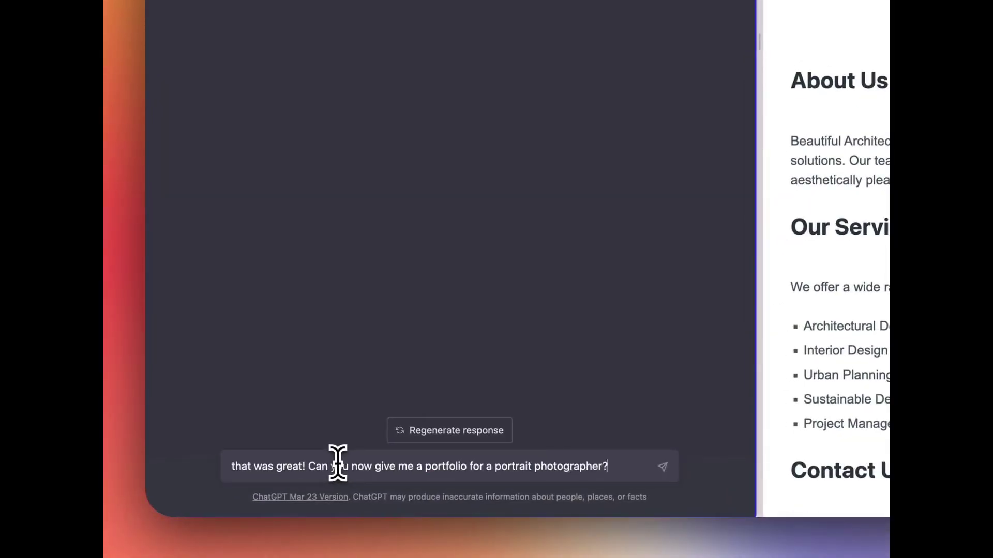
{"action": "key", "text": "Return"}
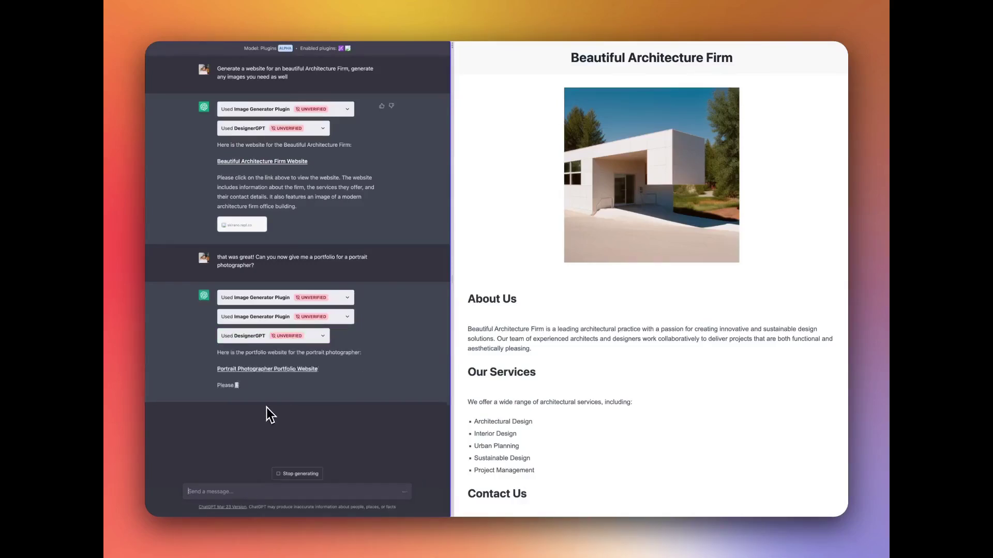
Show the photographer portfolio in split view and close the architecture firm pane
{"action": "right_click", "coordinate": [284, 369]}
{"action": "left_click", "coordinate": [313, 386]}
{"action": "scroll", "coordinate": [729, 342], "scroll_direction": "down", "scroll_amount": 4}
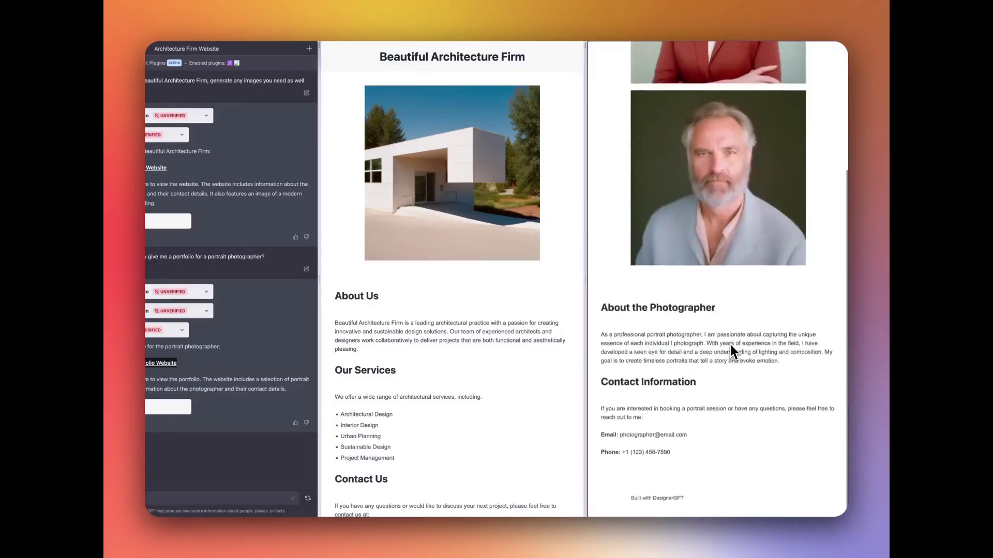
{"action": "scroll", "coordinate": [730, 336], "scroll_direction": "up", "scroll_amount": 4}
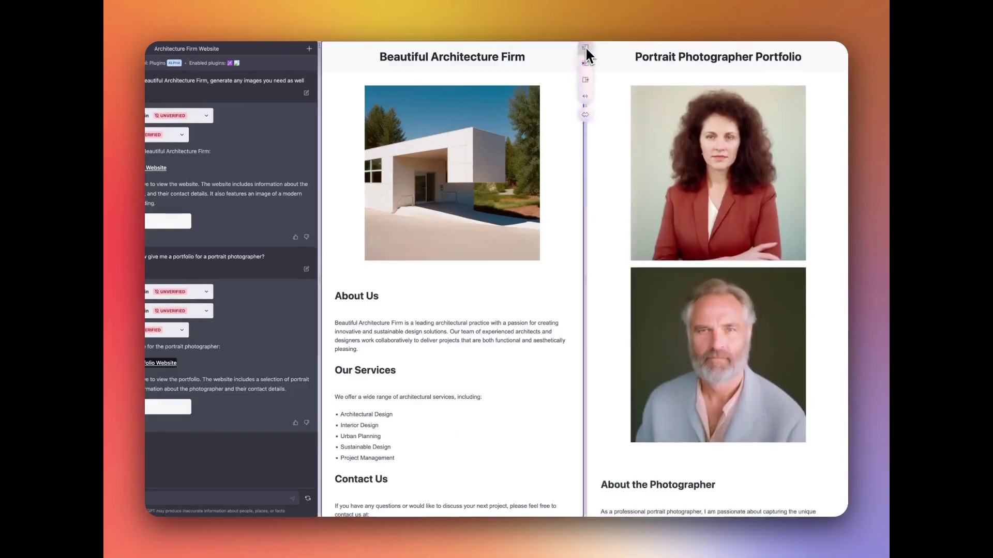
{"action": "left_click", "coordinate": [591, 85]}
{"action": "scroll", "coordinate": [715, 452], "scroll_direction": "down", "scroll_amount": 2}
{"action": "scroll", "coordinate": [714, 452], "scroll_direction": "up", "scroll_amount": 2}
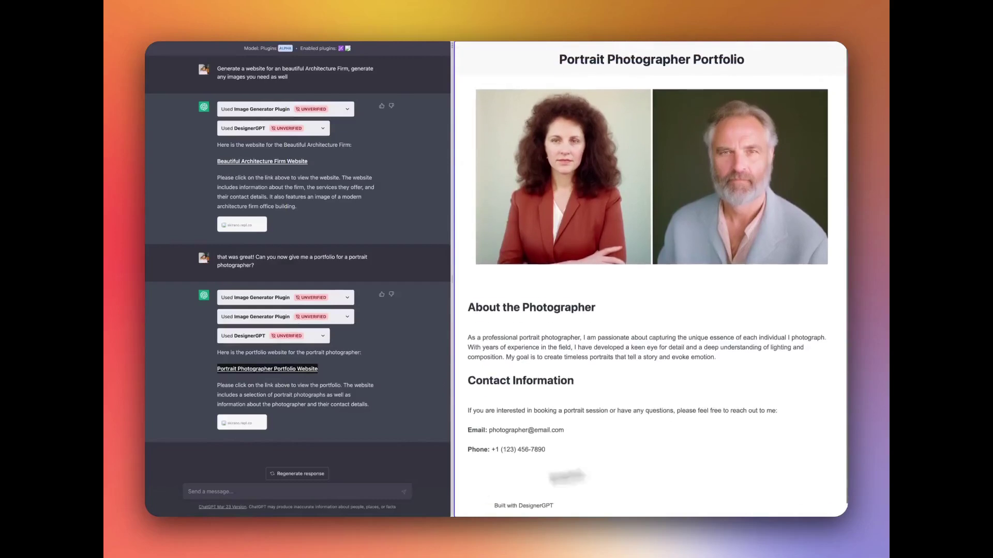
Request a minimal design agency website as the last one
{"action": "left_click", "coordinate": [254, 491]}
{"action": "type", "text": "so great! ok last one, w"}
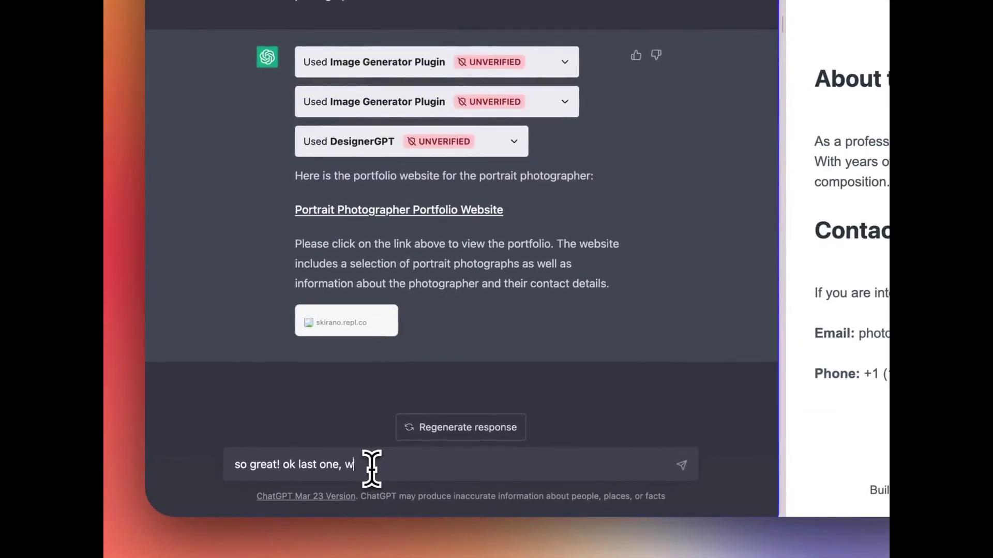
{"action": "type", "text": "e are going to generate a minimal"}
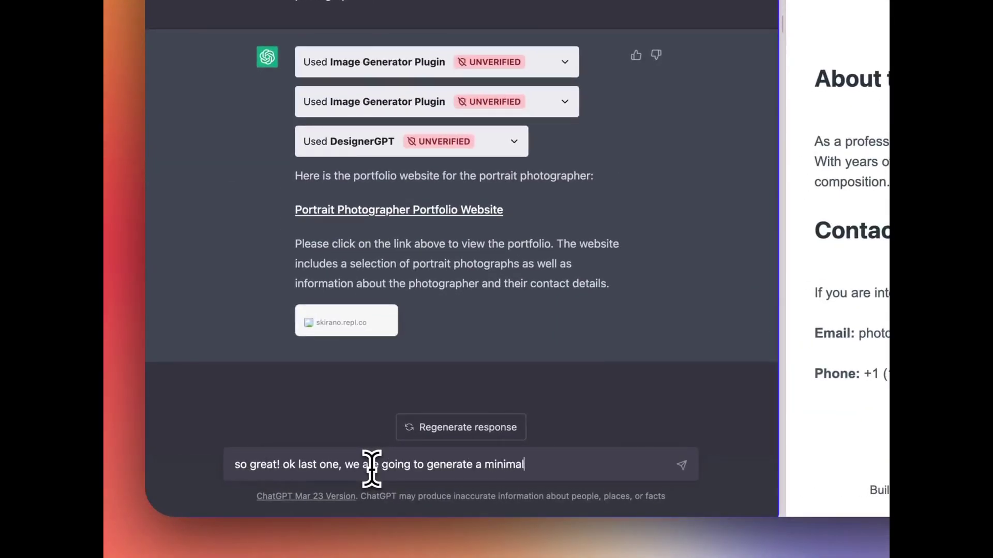
{"action": "type", "text": " design agency web"}
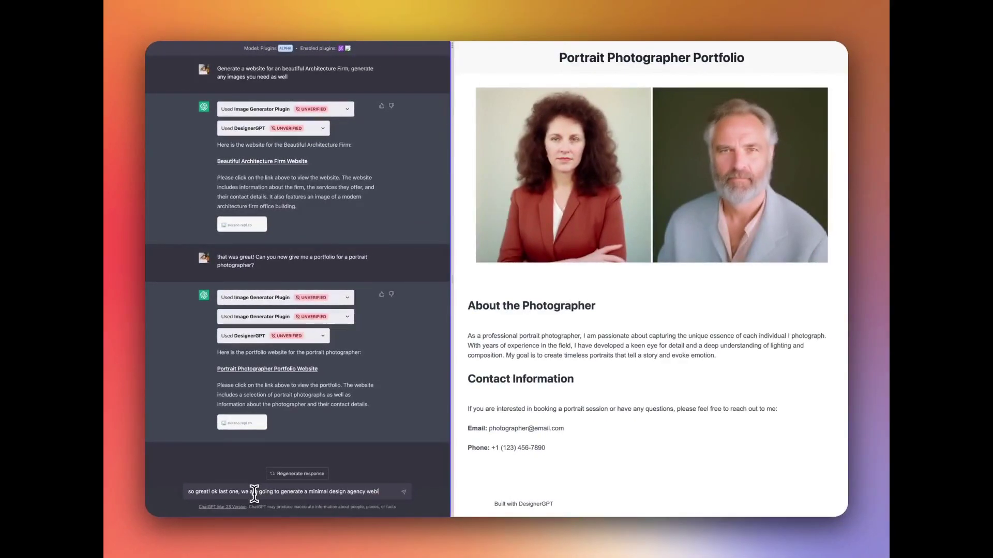
{"action": "type", "text": "site!"}
{"action": "key", "text": "Return"}
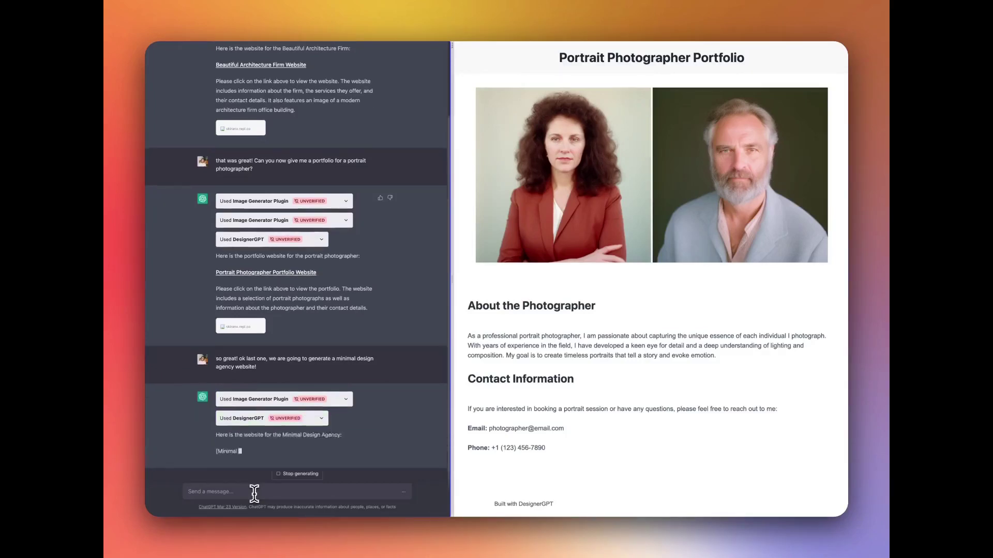
Show the agency website in split view and close the photographer portfolio pane
{"action": "right_click", "coordinate": [284, 383]}
{"action": "right_click", "coordinate": [292, 370]}
{"action": "left_click", "coordinate": [320, 385]}
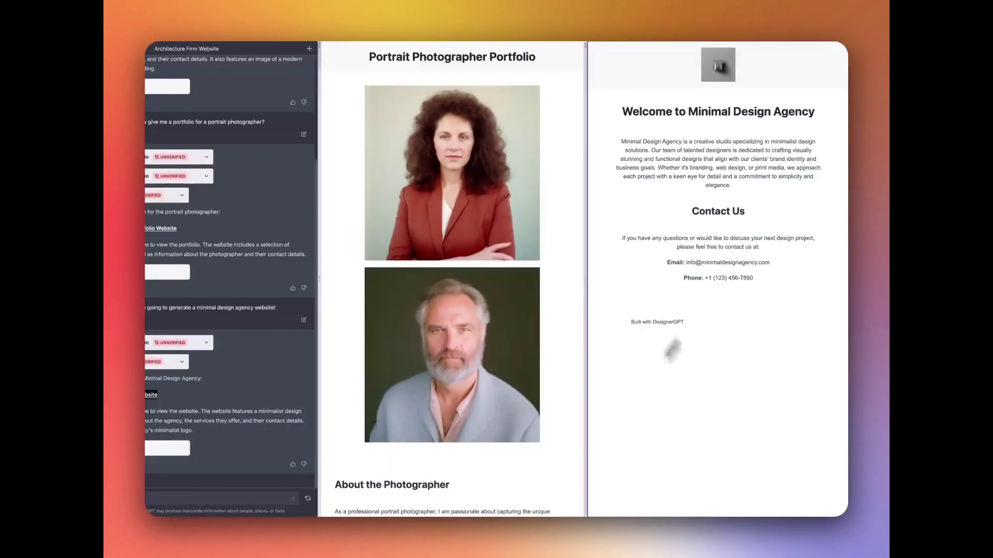
{"action": "left_click", "coordinate": [587, 62]}
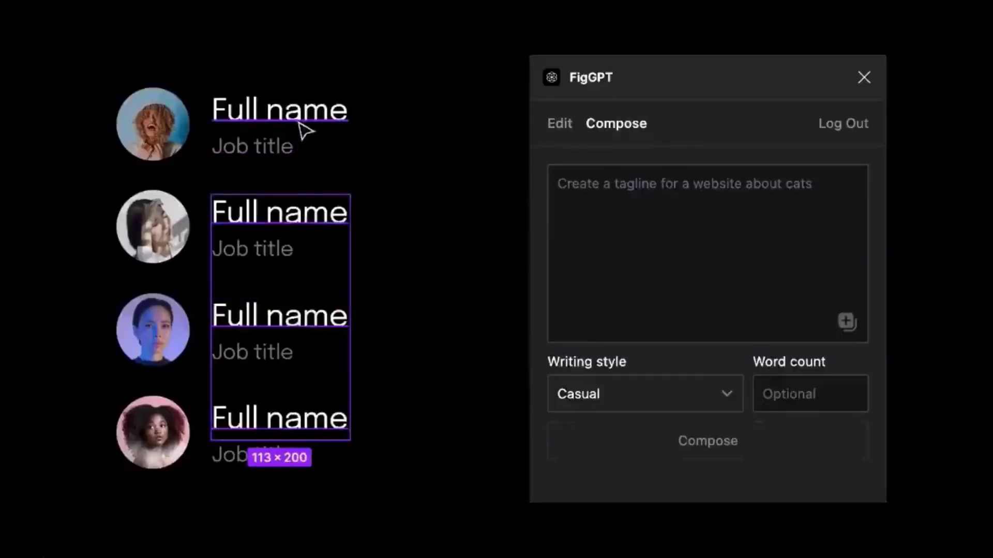
Fill the four Full name layers with random female full names via FigGPT
{"action": "left_click", "coordinate": [305, 126], "text": "shift"}
{"action": "left_click", "coordinate": [718, 222]}
{"action": "type", "text": "G"}
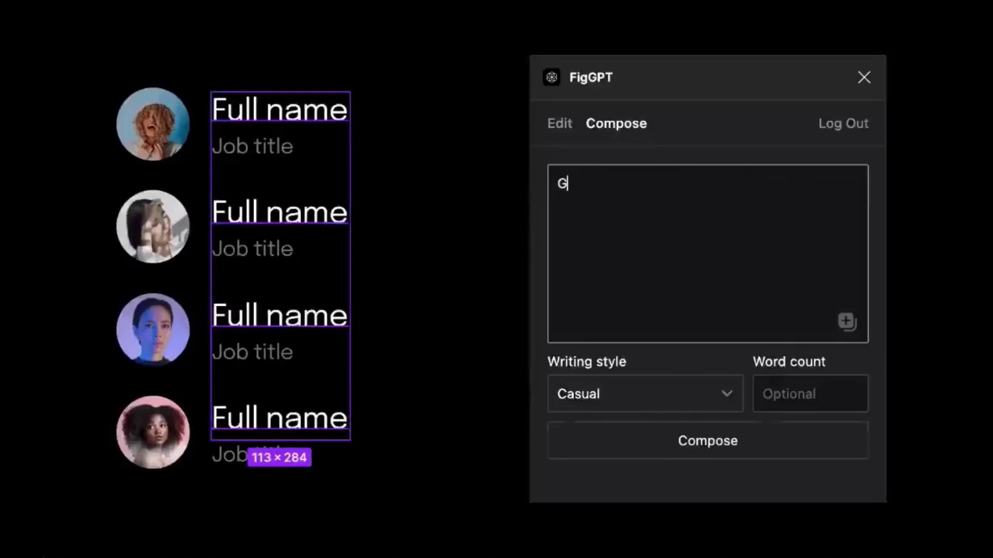
{"action": "type", "text": "enerate a rando"}
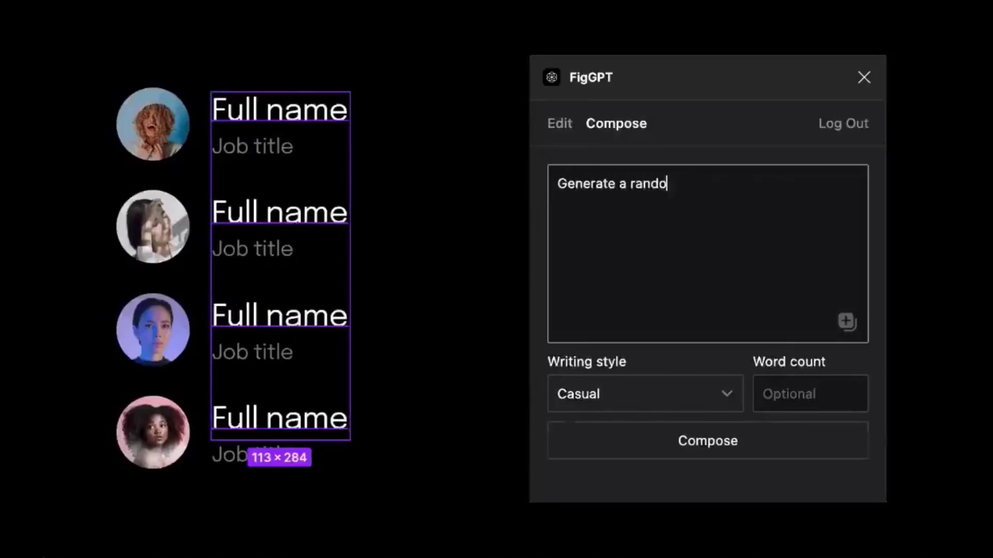
{"action": "type", "text": "m femai"}
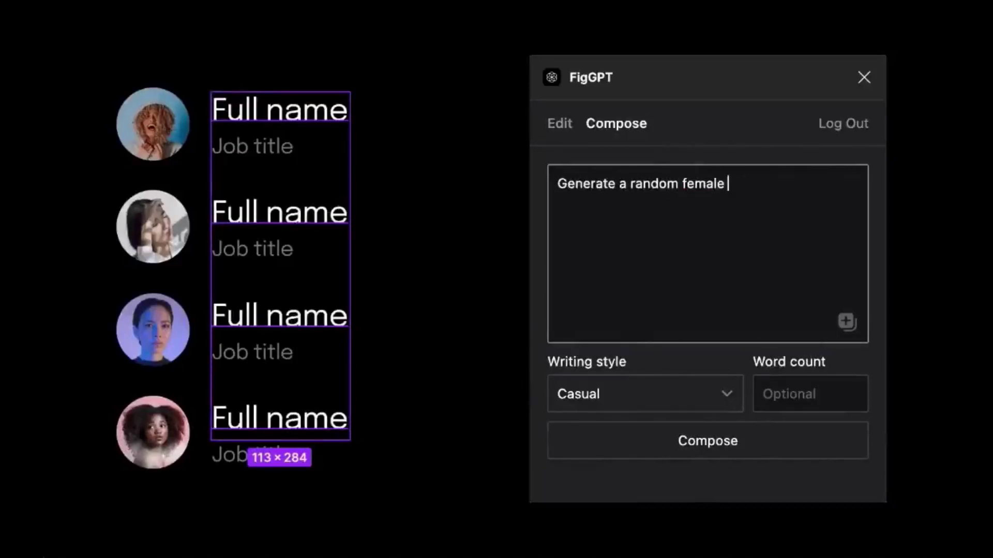
{"action": "type", "text": "e namefull"}
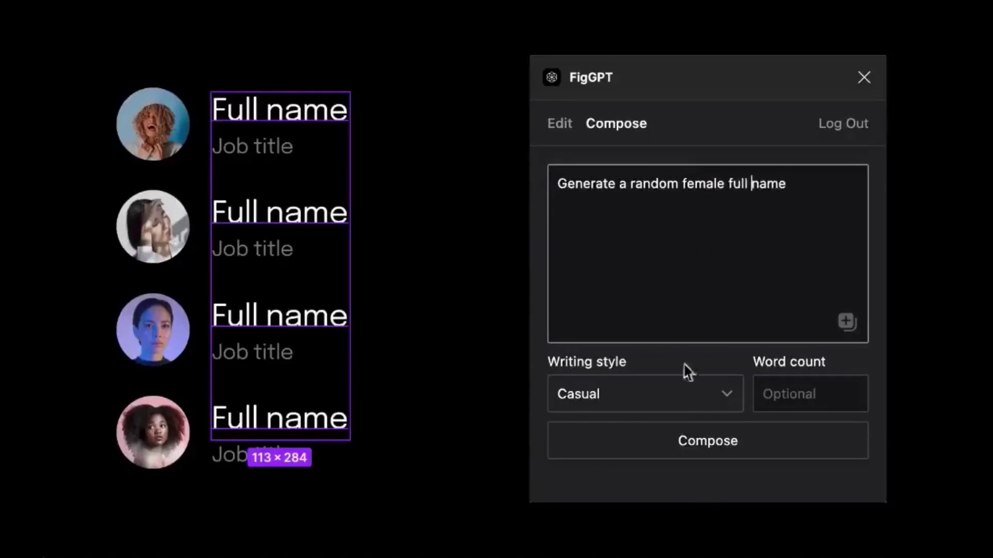
{"action": "left_click", "coordinate": [675, 441]}
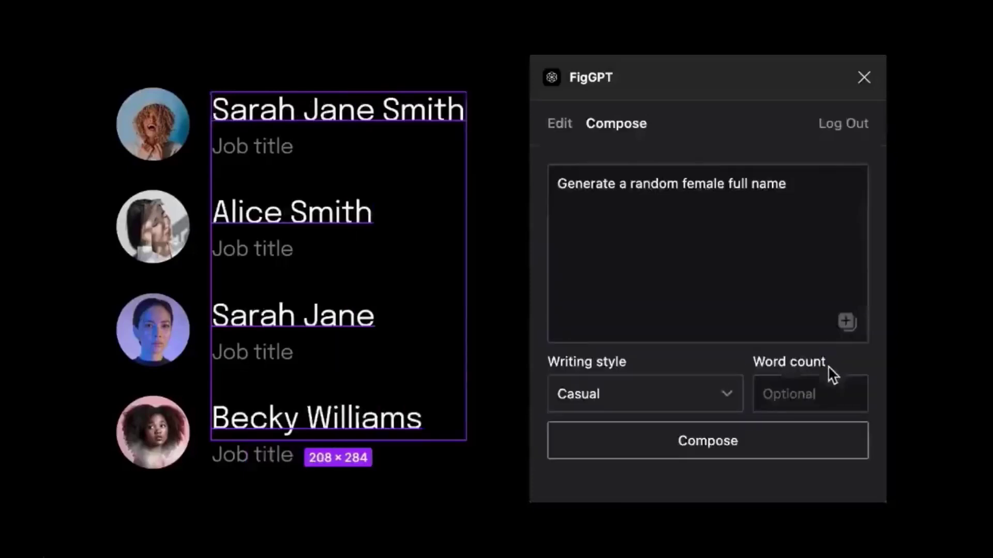
Fill the four Job title layers with short job titles via FigGPT
{"action": "left_click", "coordinate": [273, 459]}
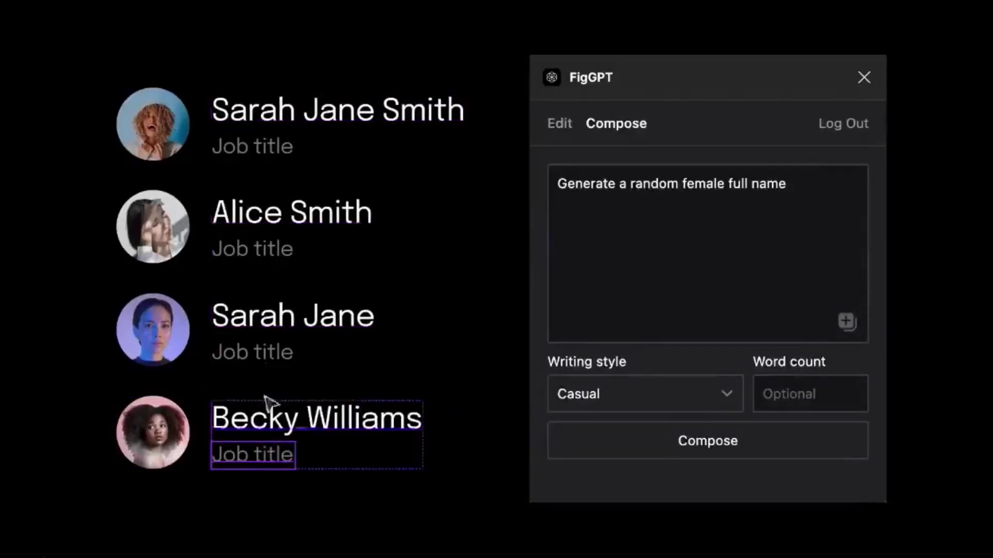
{"action": "left_click", "coordinate": [263, 348], "text": "shift"}
{"action": "left_click", "coordinate": [264, 252], "text": "shift"}
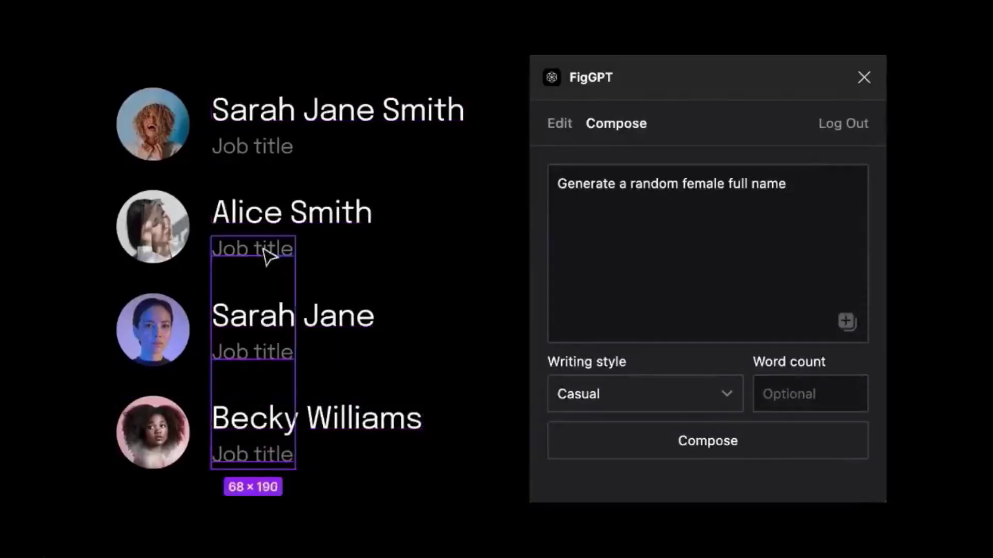
{"action": "left_click", "coordinate": [267, 150], "text": "shift"}
{"action": "left_click_drag", "start_coordinate": [800, 191], "coordinate": [680, 192]}
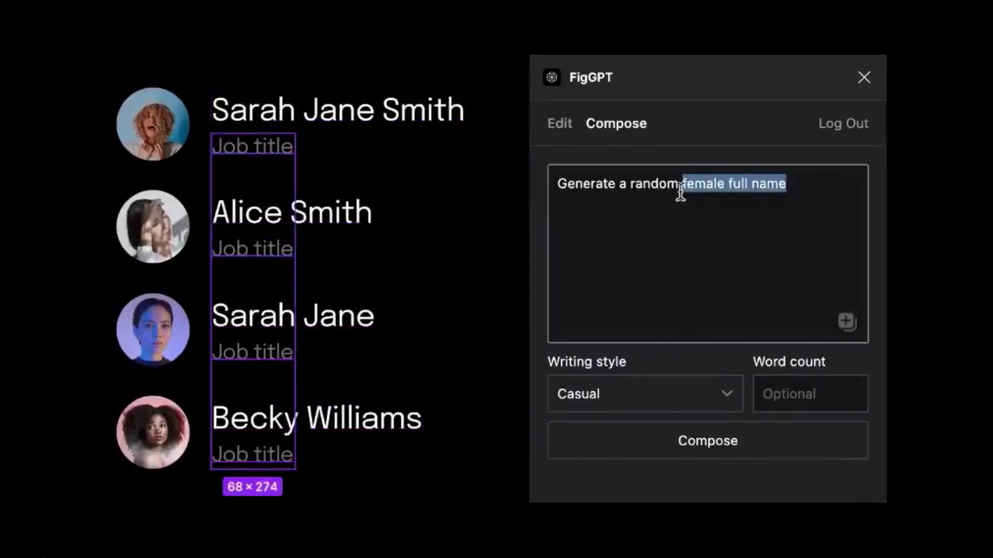
{"action": "type", "text": "short job tit"}
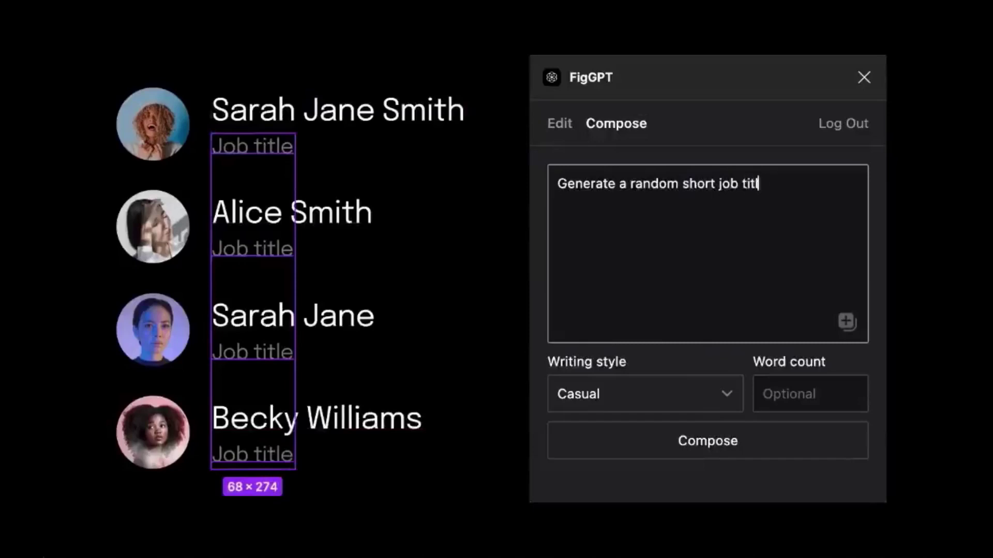
{"action": "type", "text": "le"}
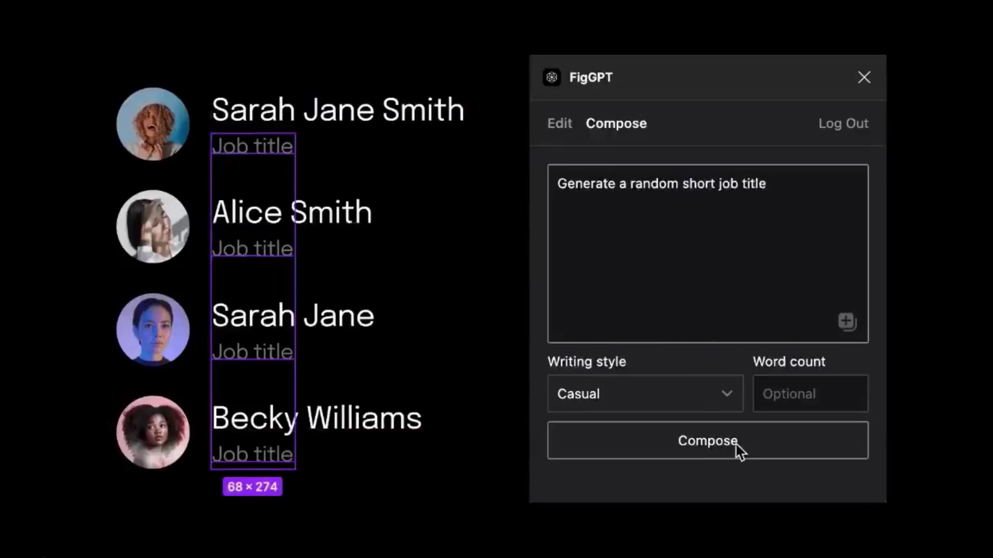
{"action": "left_click", "coordinate": [737, 451]}
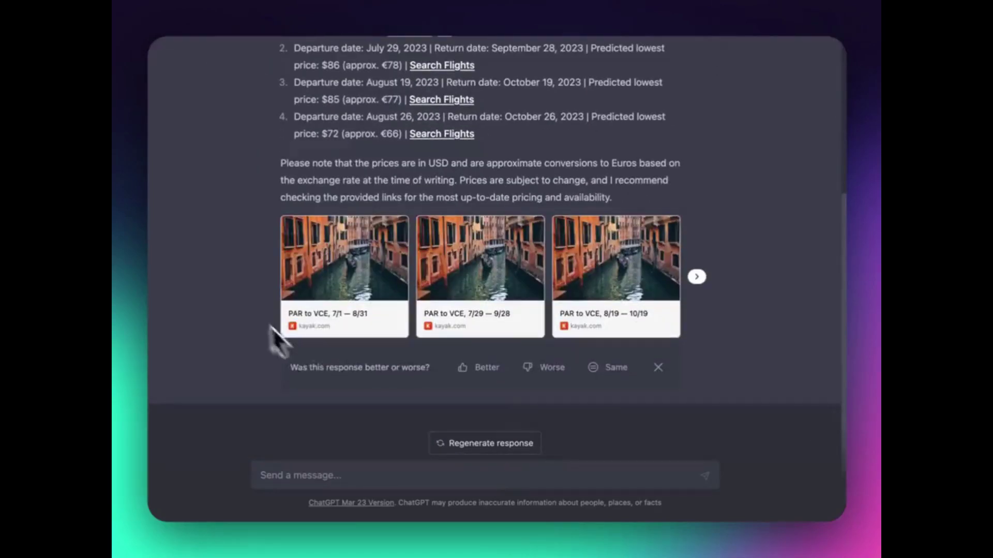
Page the KAYAK flight cards to the final PAR to VCE option
{"action": "left_click", "coordinate": [699, 279]}
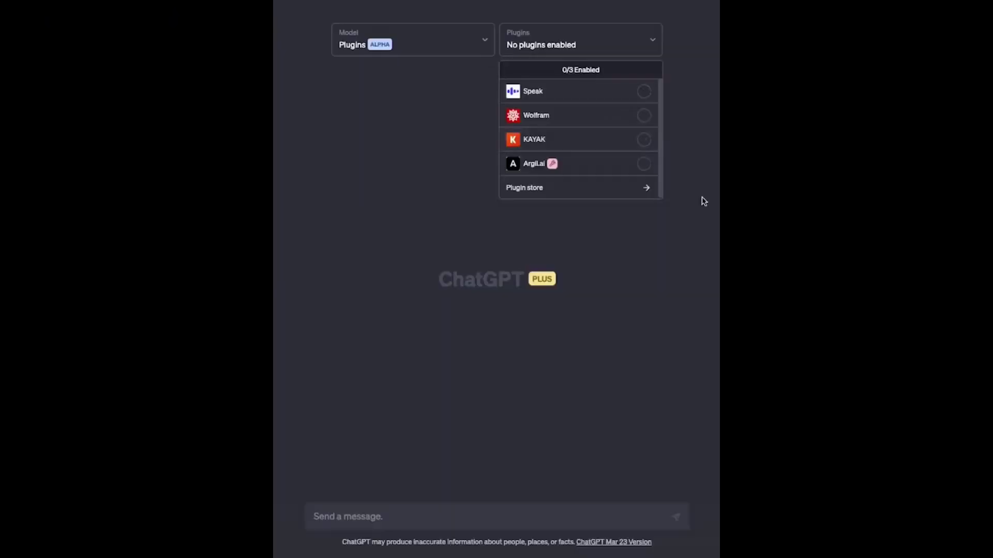
Enable the Argil.ai plugin in the Plugins list
{"action": "left_click", "coordinate": [614, 38]}
{"action": "left_click", "coordinate": [614, 38]}
{"action": "left_click", "coordinate": [589, 164]}
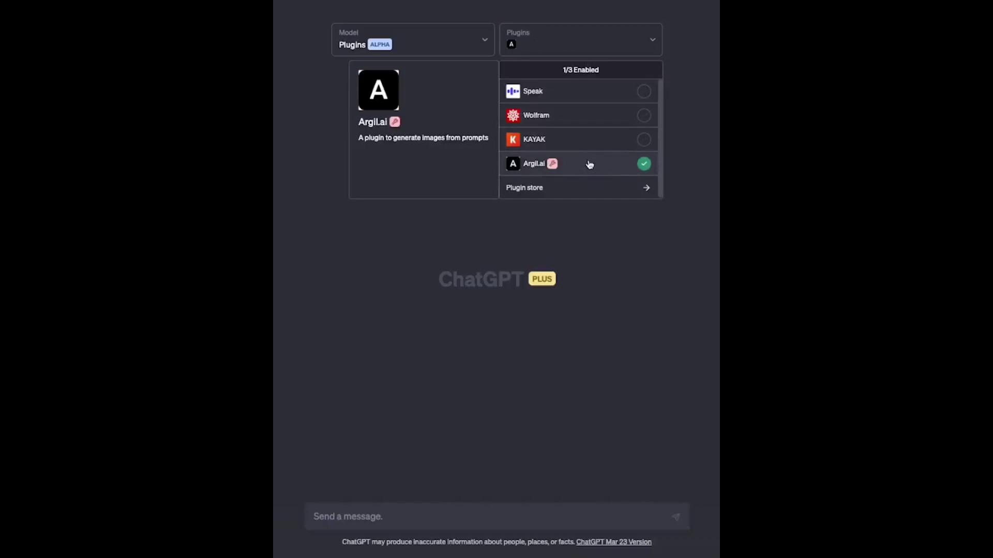
{"action": "left_click", "coordinate": [552, 215]}
Ask Argil.ai to list my models and suggest cool templates for them
{"action": "type", "text": "Hey, I'm in the mood "}
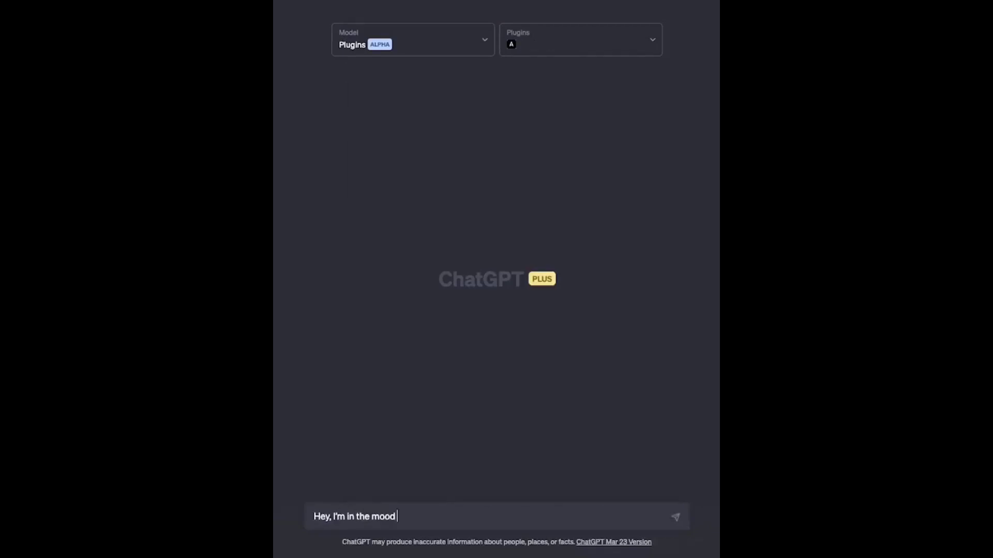
{"action": "type", "text": "for really cool photos, can you list my models?"}
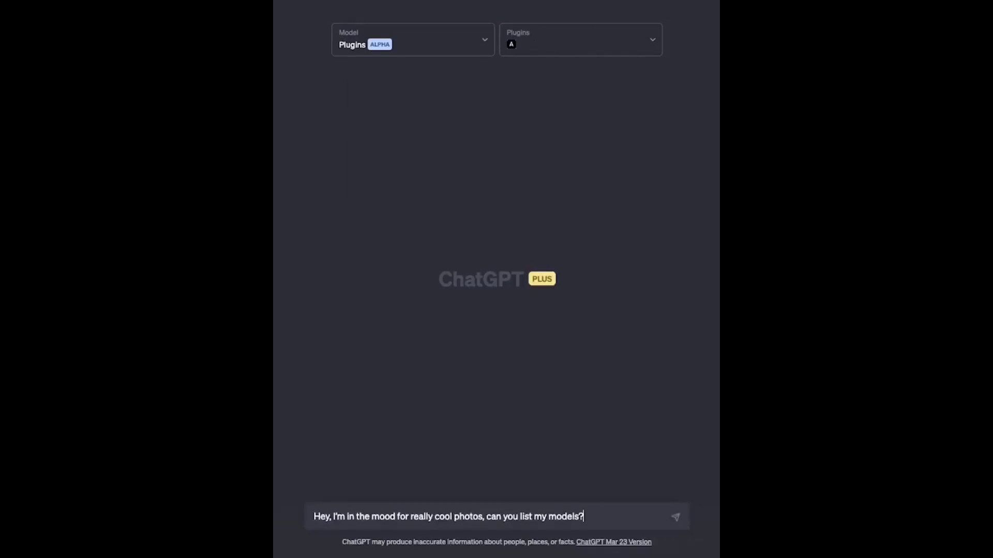
{"action": "key", "text": "Return"}
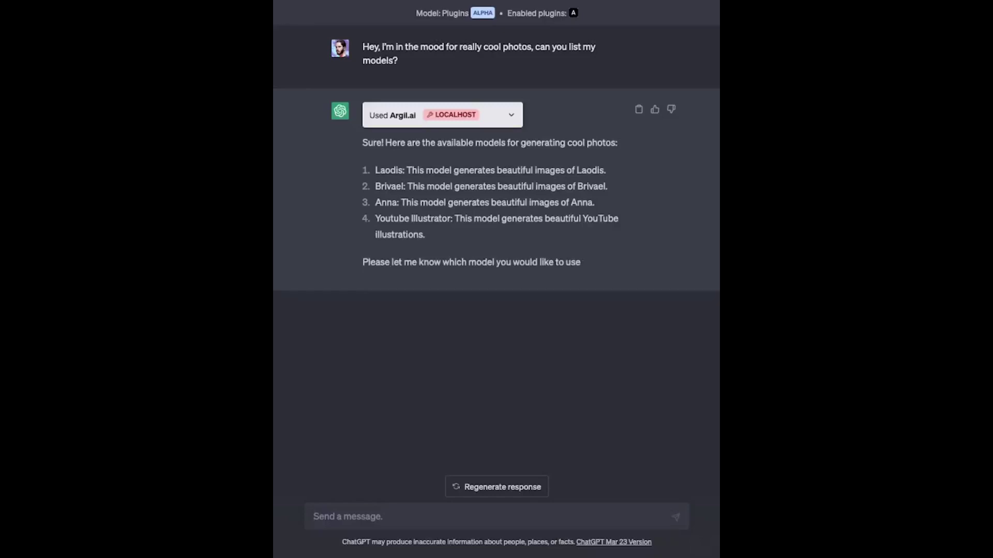
{"action": "type", "text": "Can you give me"}
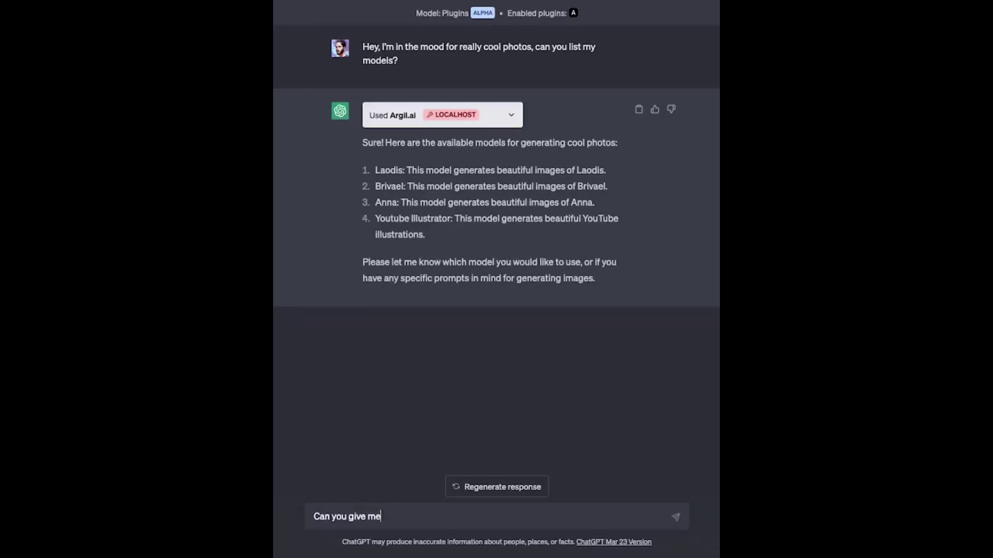
{"action": "type", "text": " a few cool templates I can run on these models?"}
{"action": "key", "text": "Return"}
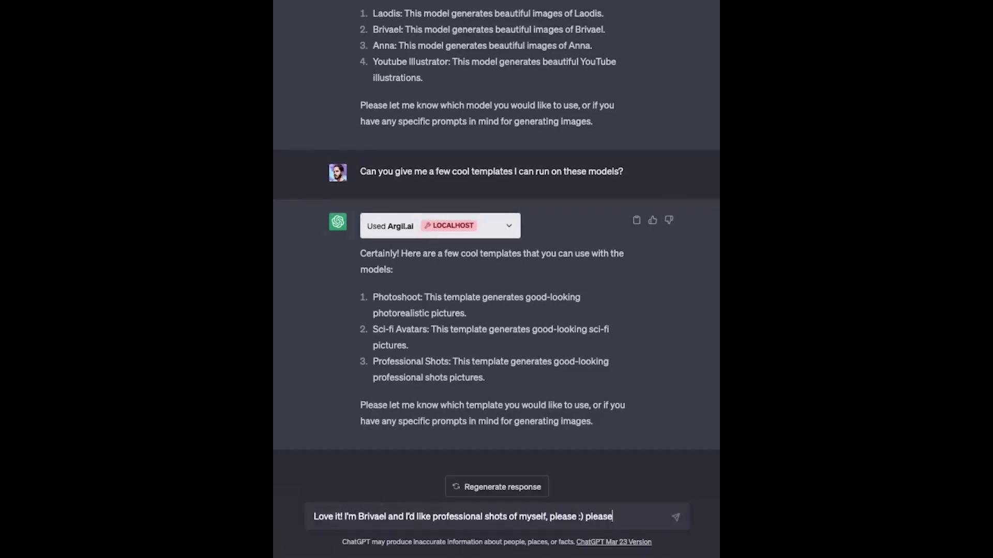
Request the professional shots, then have them put on a new Notion page
{"action": "type", "text": "print the images in the conversation once you're done."}
{"action": "key", "text": "Return"}
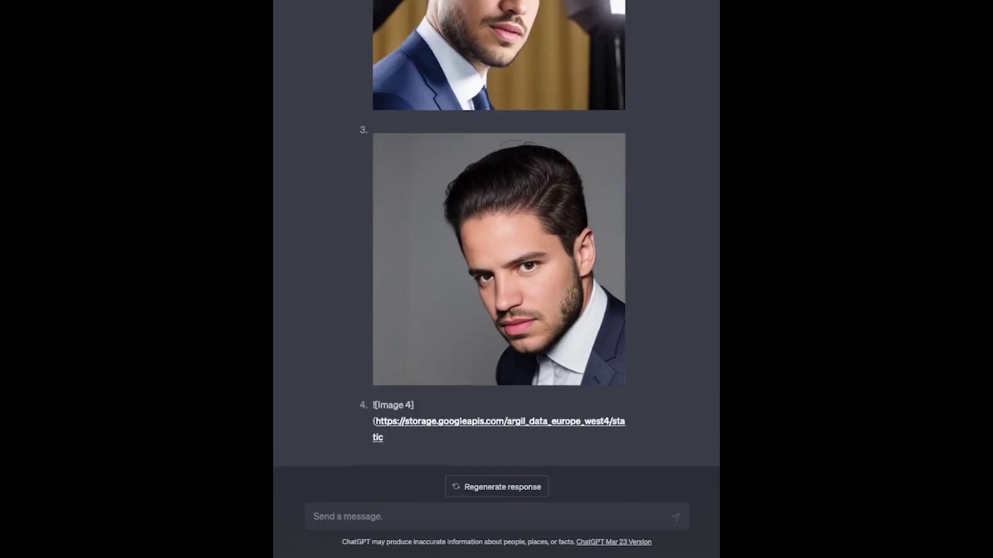
{"action": "type", "text": "generate a Notion page and put them on it."}
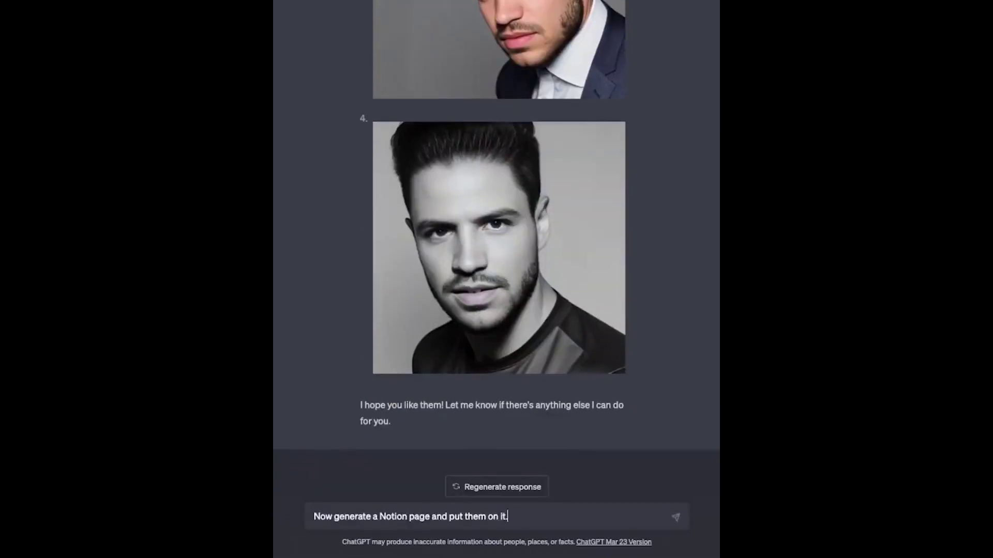
{"action": "key", "text": "Return"}
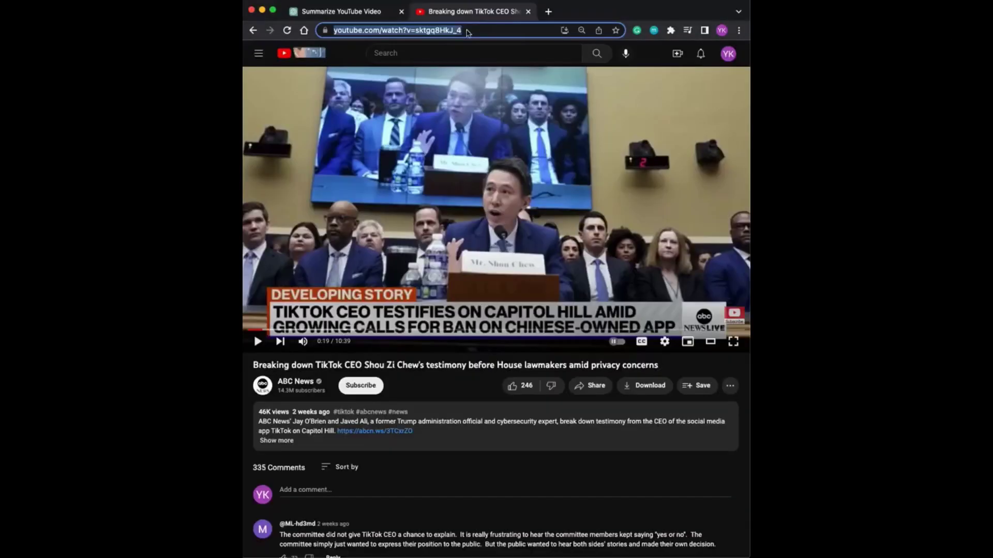
Enable Summarize This and ask it to summarize the pasted TikTok CEO testimony video
{"action": "left_click", "coordinate": [371, 15]}
{"action": "type", "text": "summar"}
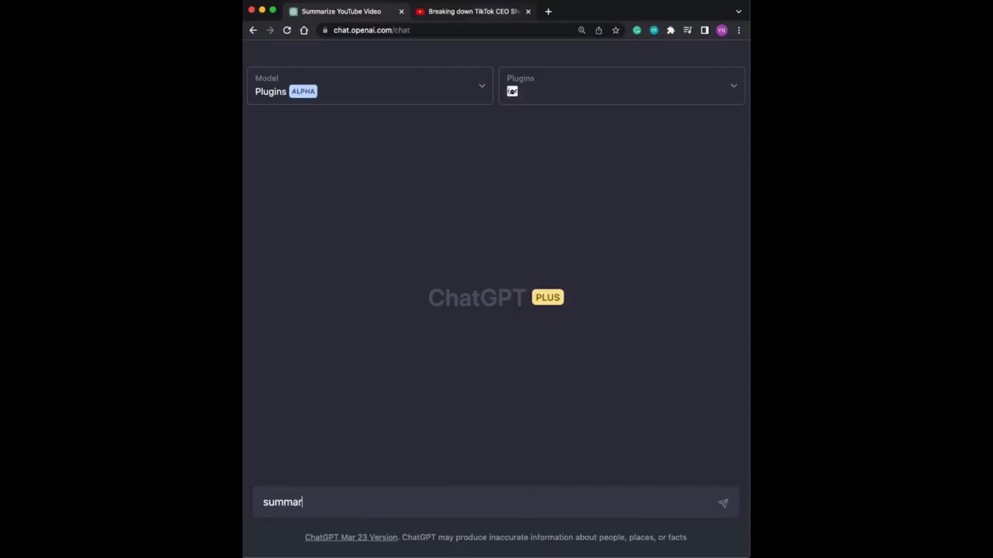
{"action": "type", "text": "ize this:"}
{"action": "type", "text": "https://www.youtube.com/watch?v=sktgq8HkJ_4"}
{"action": "left_click", "coordinate": [727, 504]}
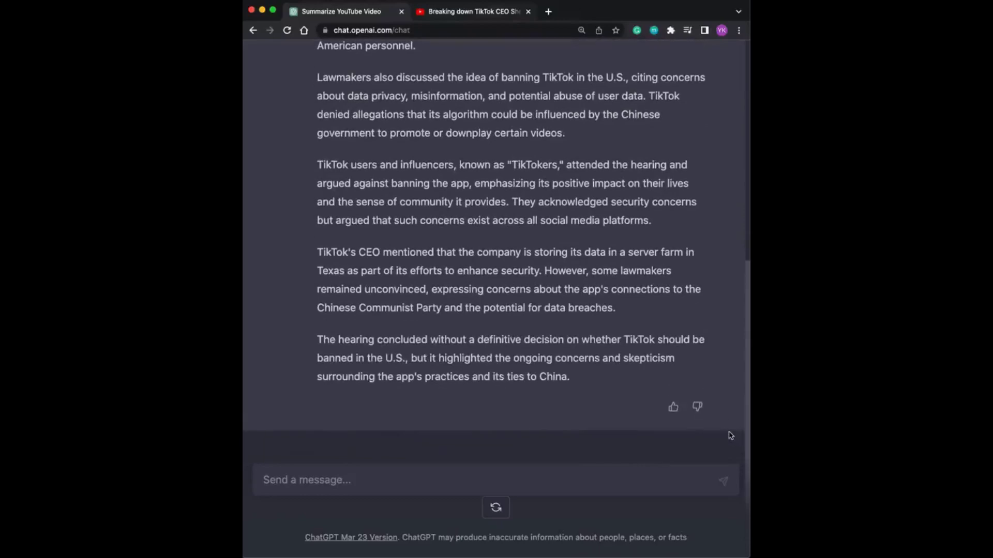
Ask when influencers are discussed, get a timestamped link, and open the video at 2:42
{"action": "scroll", "coordinate": [731, 435], "scroll_direction": "up", "scroll_amount": 1}
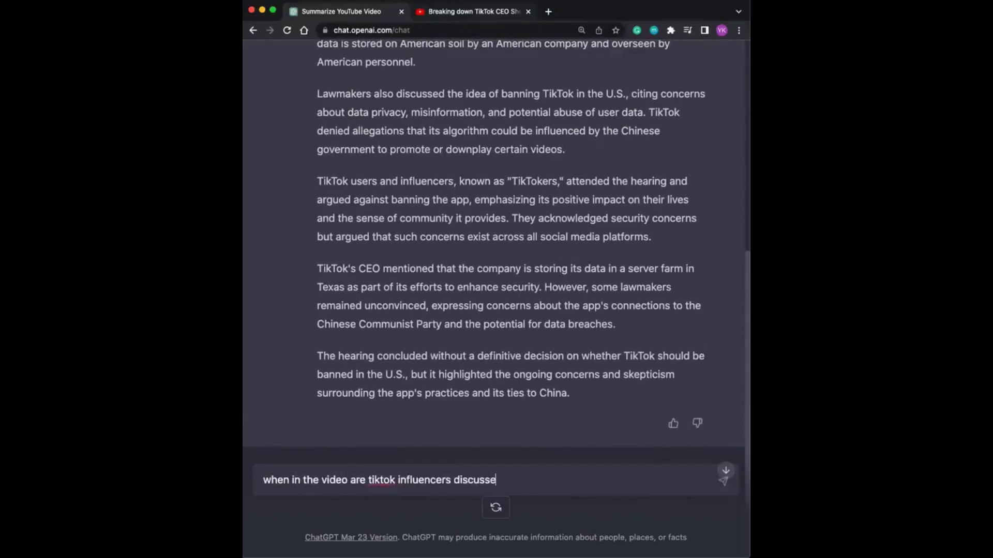
{"action": "key", "text": "Return"}
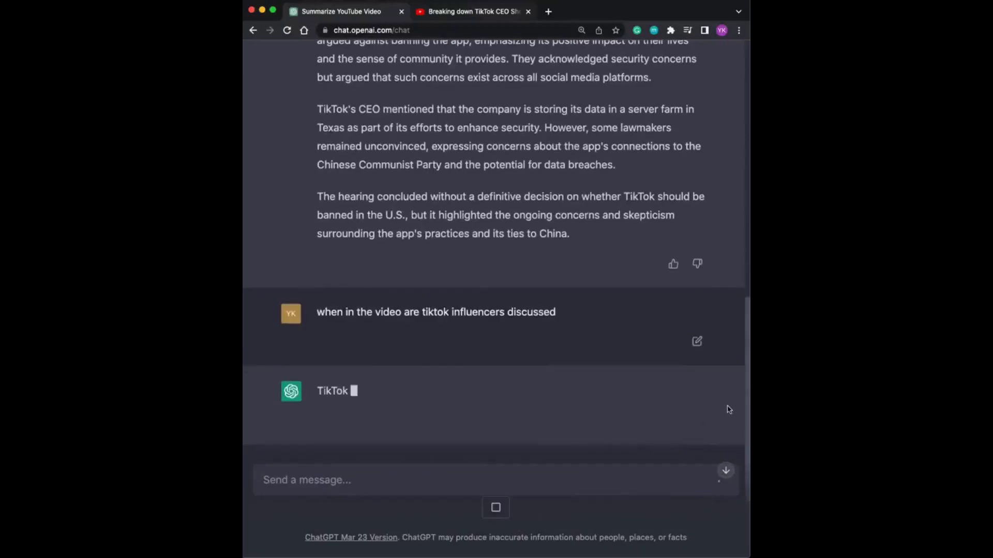
{"action": "scroll", "coordinate": [731, 411], "scroll_direction": "down", "scroll_amount": 4}
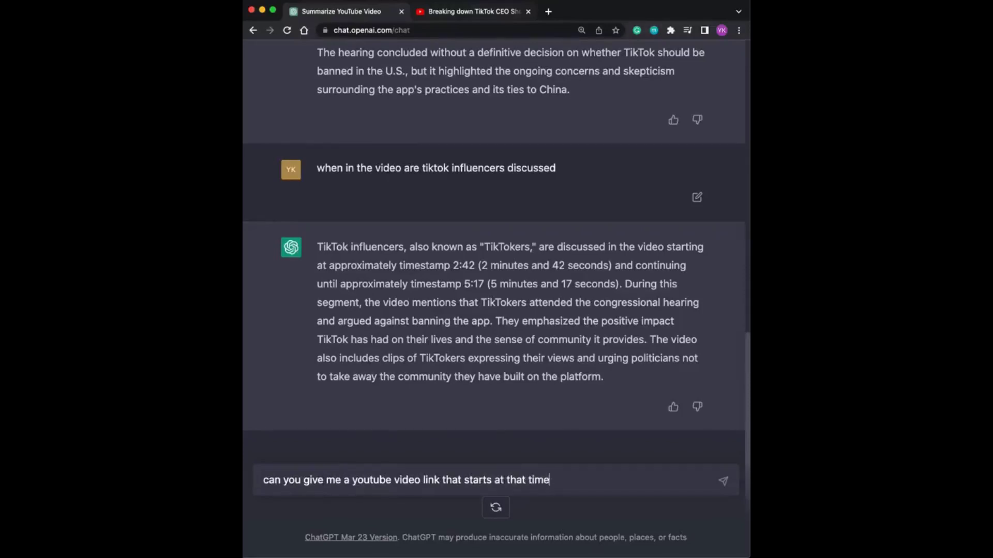
{"action": "key", "text": "Return"}
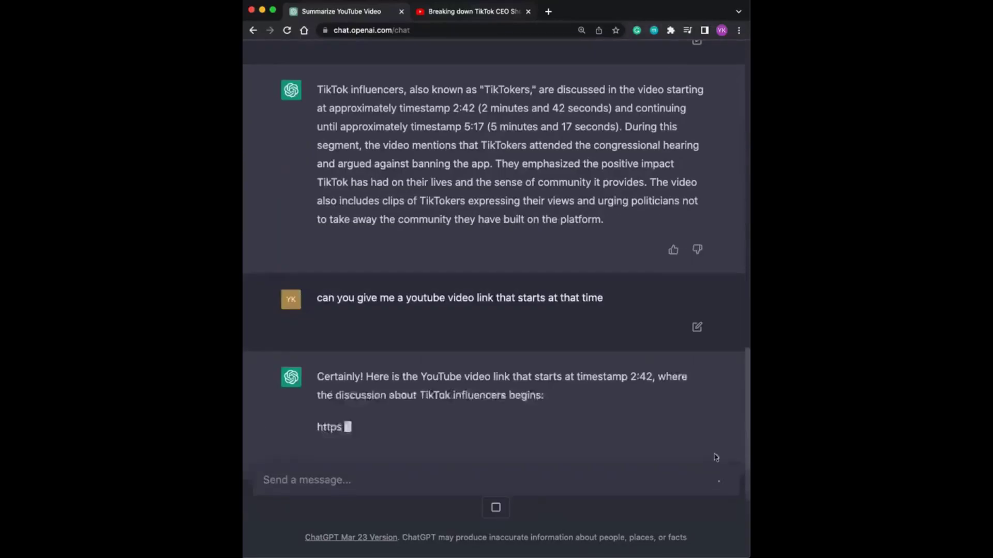
{"action": "left_click", "coordinate": [455, 383]}
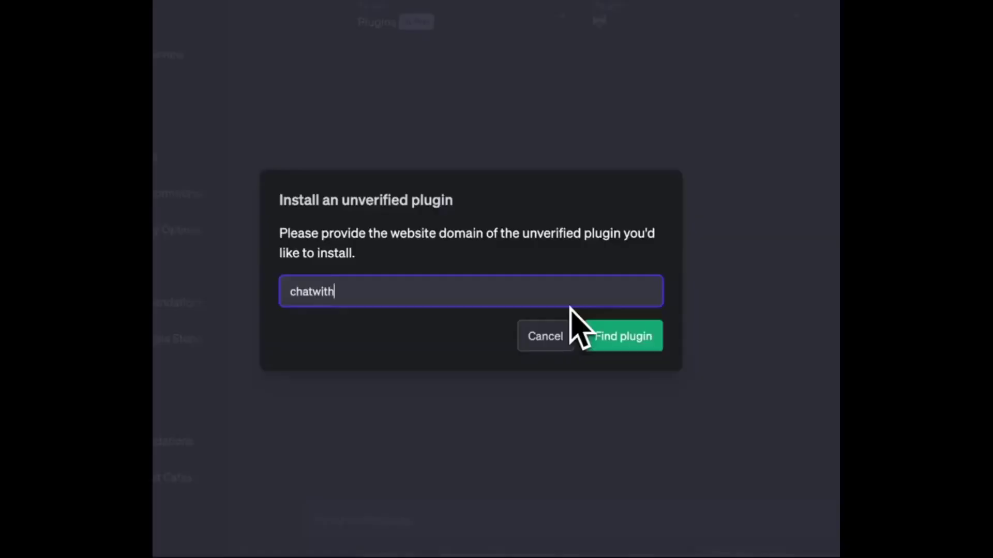
Install the unverified ChatWithPDF plugin from chatwithpdf.sdan.io
{"action": "type", "text": "io"}
{"action": "key", "text": "Return"}
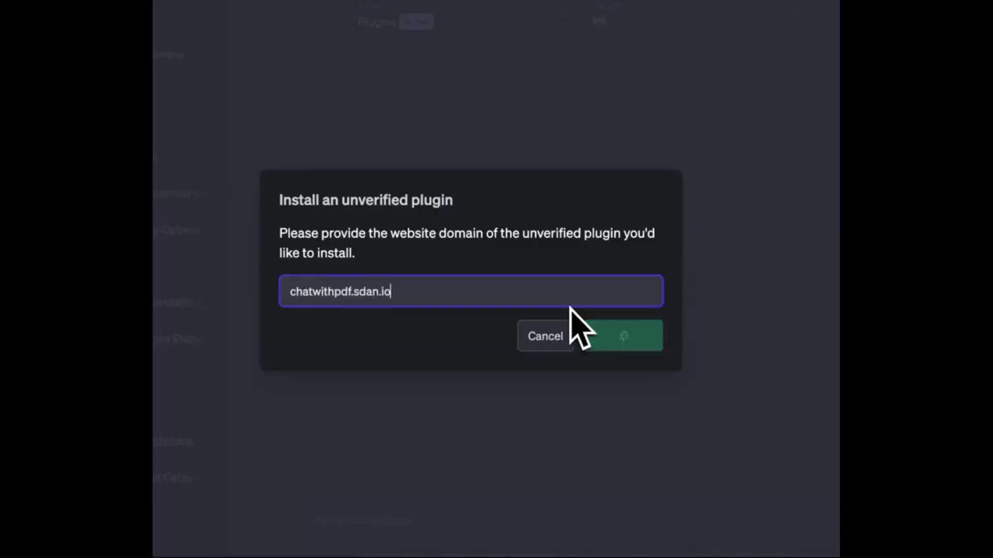
{"action": "left_click", "coordinate": [627, 333]}
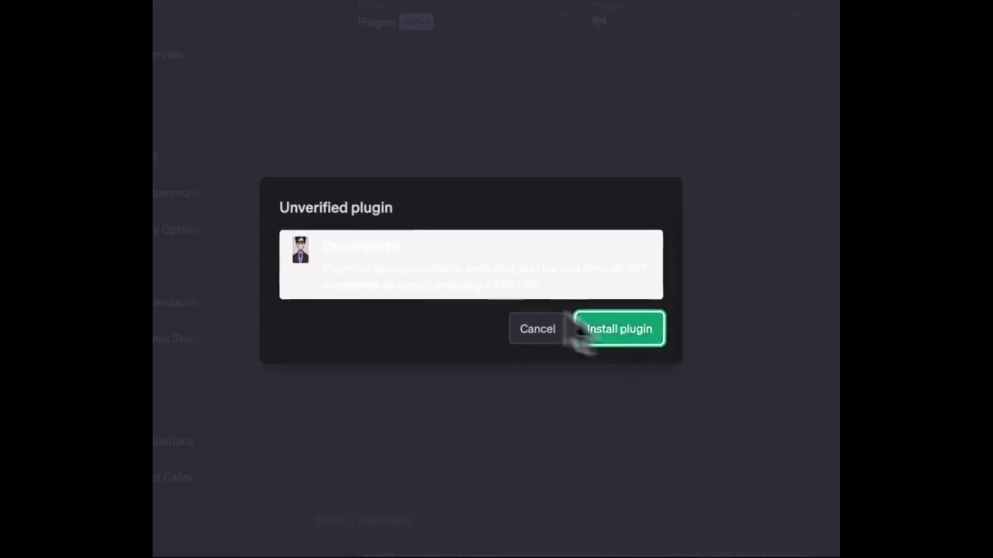
{"action": "left_click_drag", "start_coordinate": [328, 258], "coordinate": [604, 322]}
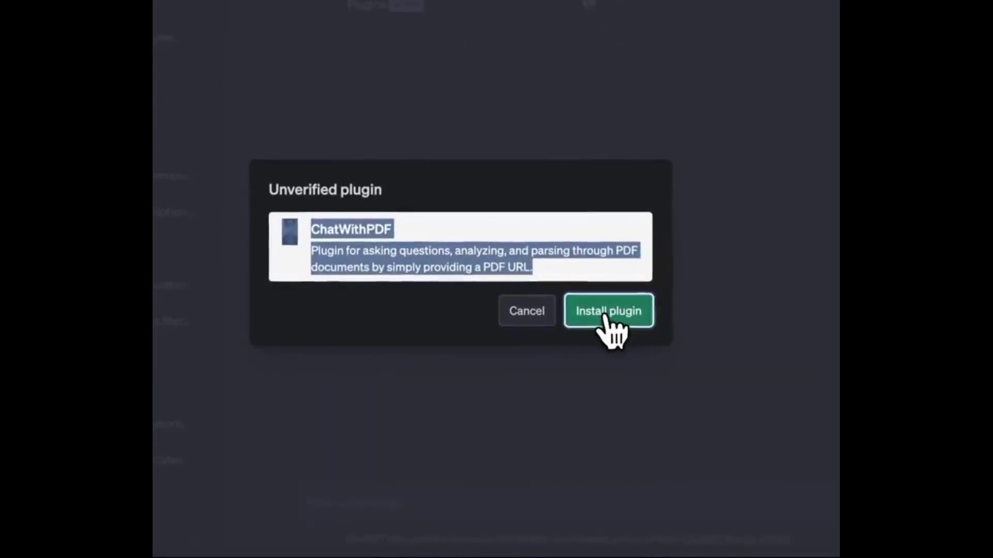
{"action": "left_click", "coordinate": [626, 340]}
{"action": "left_click", "coordinate": [604, 317]}
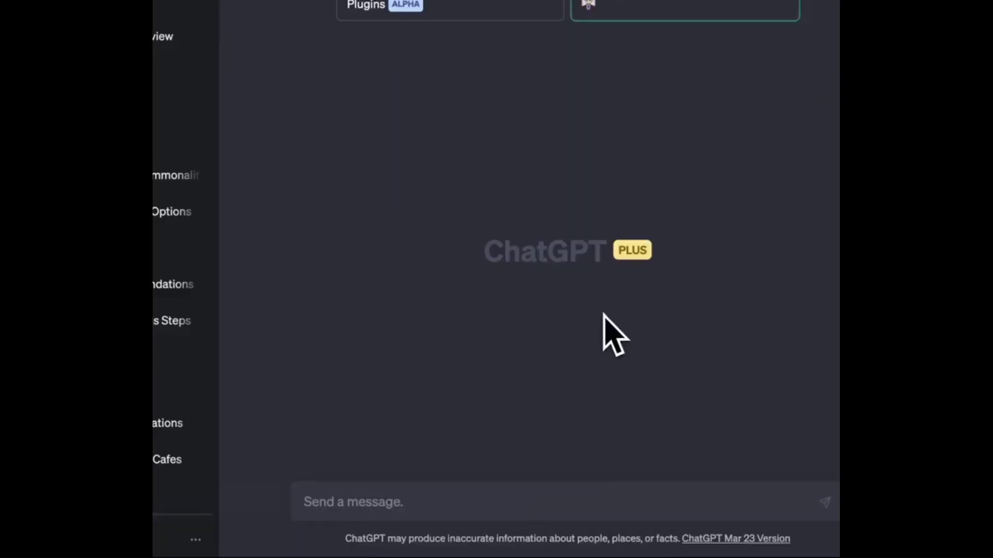
Paste the prompt with the PDF link and send it to ChatWithPDF
{"action": "left_click", "coordinate": [525, 497]}
{"action": "type", "text": "how do i build a circuit? from https://eecs16a.org/lecture/Note11.pdf"}
{"action": "key", "text": "Return"}
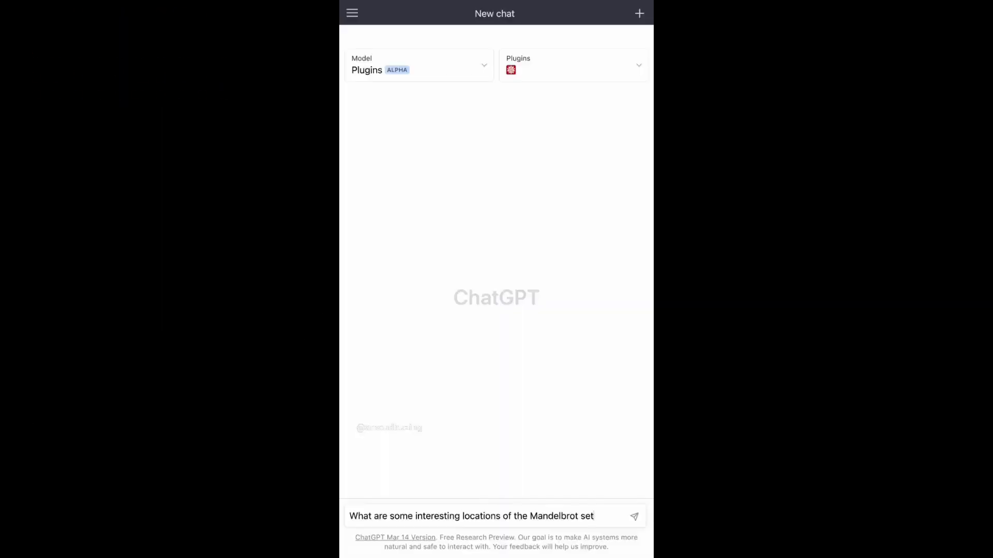
Ask for interesting Mandelbrot set locations, then a Mandelbrot plot near Seahorse Valley
{"action": "key", "text": "Return"}
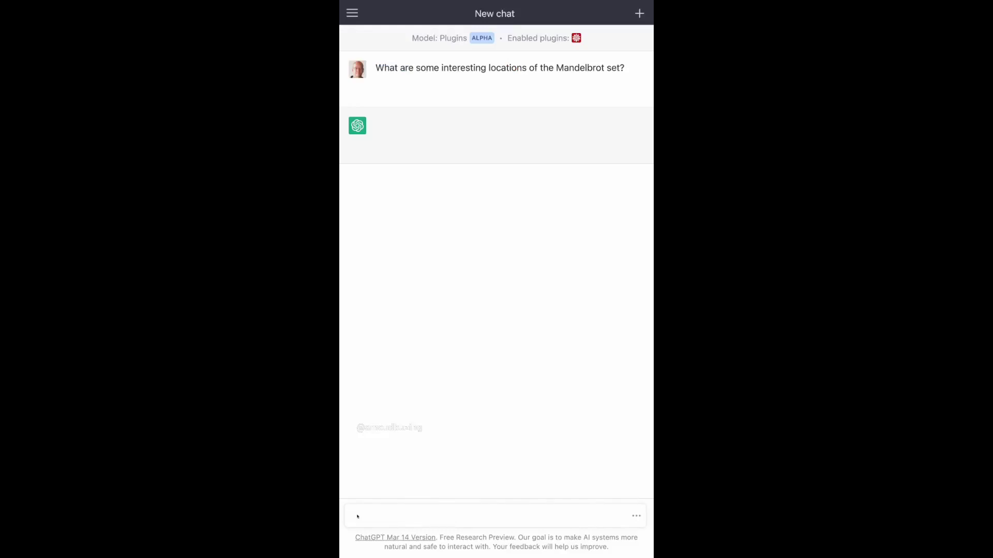
{"action": "type", "text": "Make a Mandelbrot "}
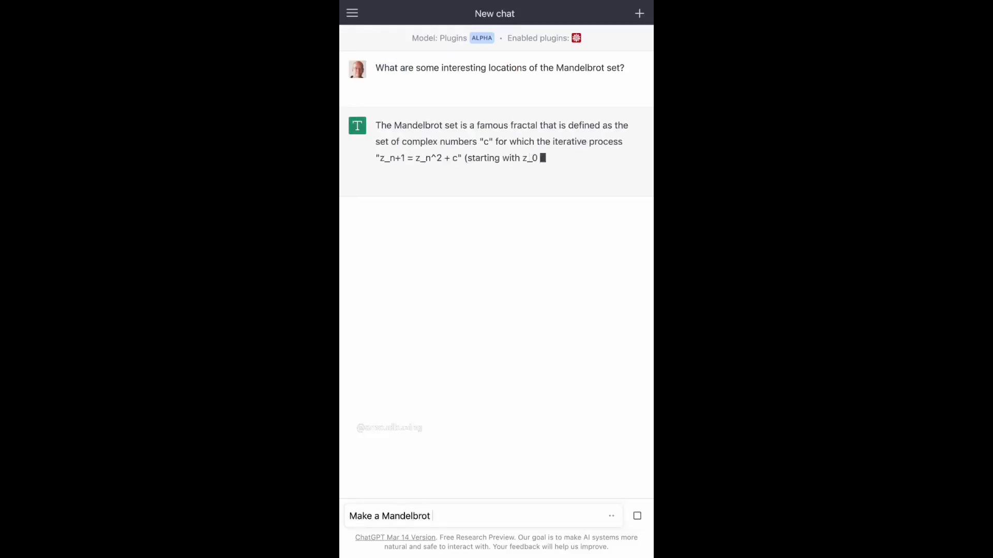
{"action": "type", "text": "plot near the seahorse va"}
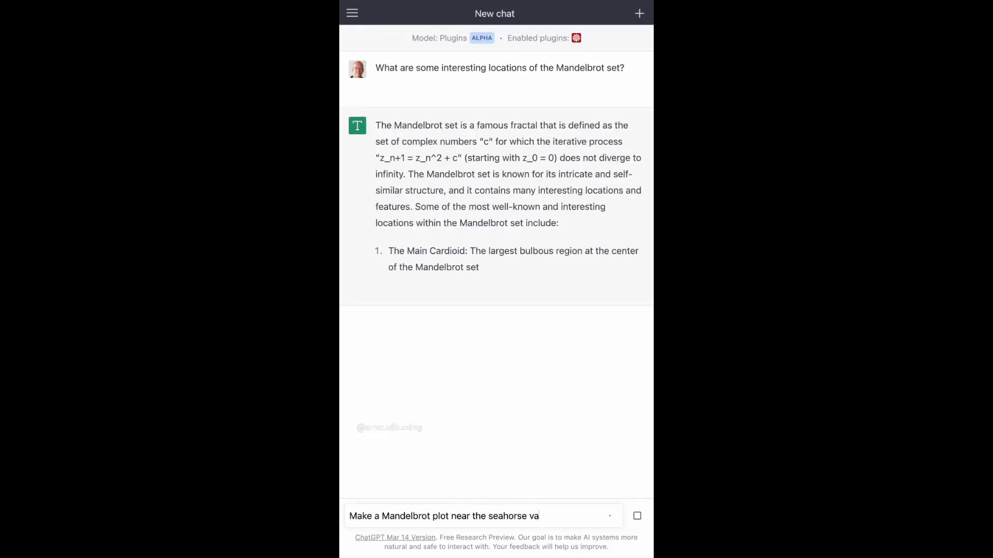
{"action": "type", "text": "lley location"}
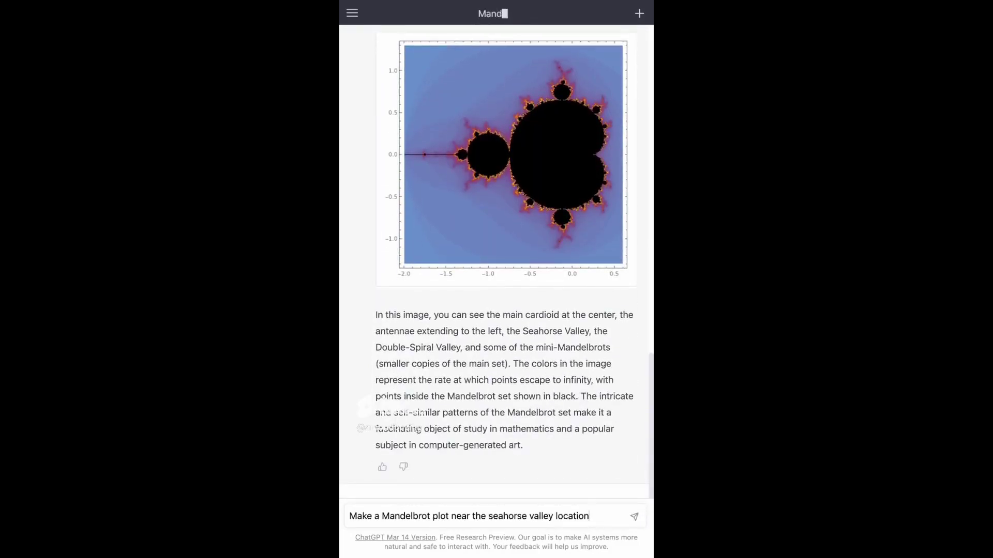
{"action": "key", "text": "Return"}
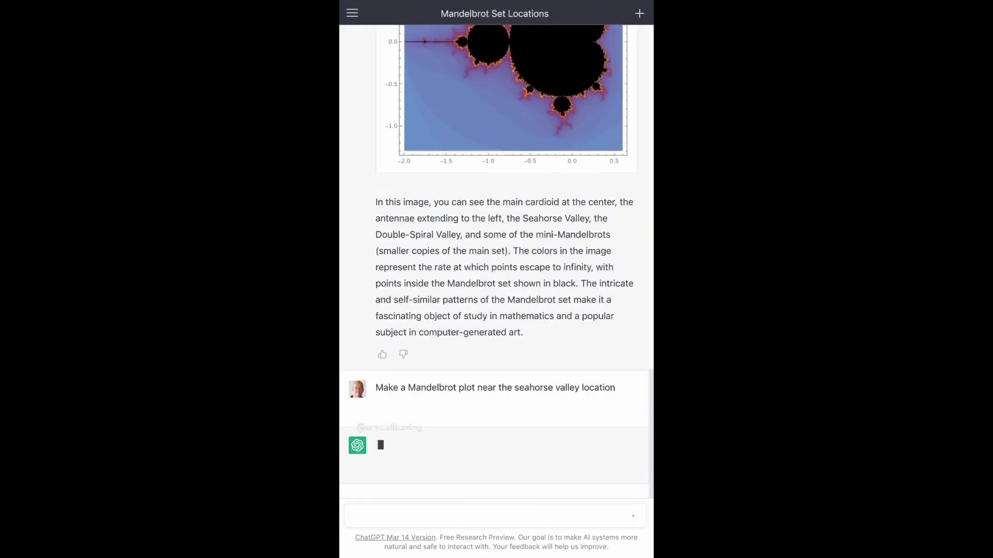
{"action": "key", "text": "Escape"}
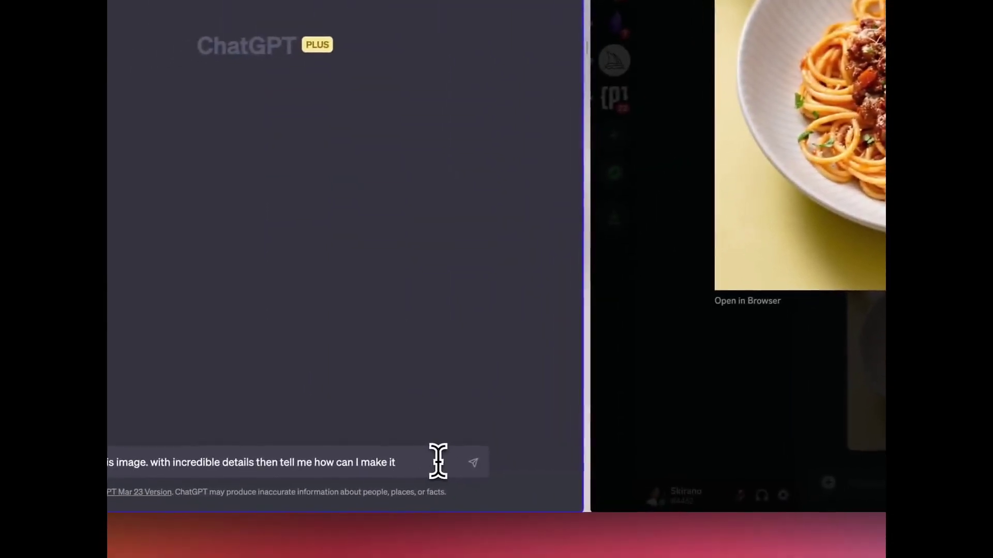
Get a description and recipe for the pasted spaghetti image, then ask for 2 similar photos
{"action": "key", "text": "ctrl+v"}
{"action": "key", "text": "Return"}
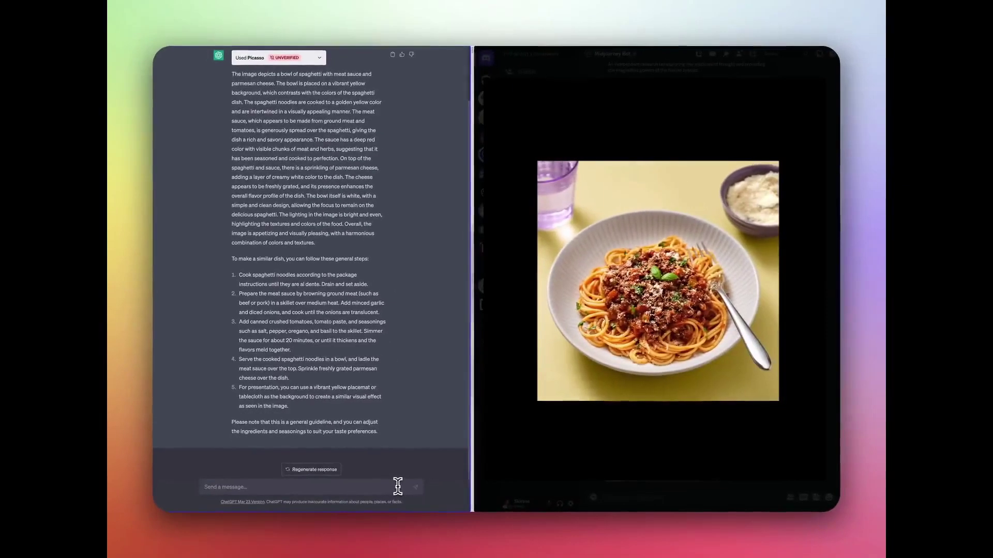
{"action": "type", "text": "Amaz"}
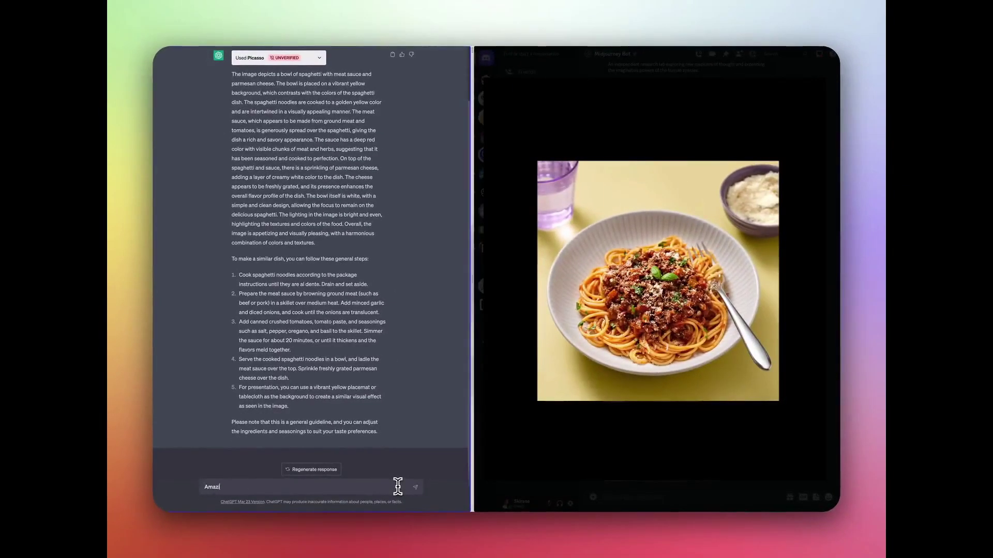
{"action": "type", "text": "u generate 2 similar phot"}
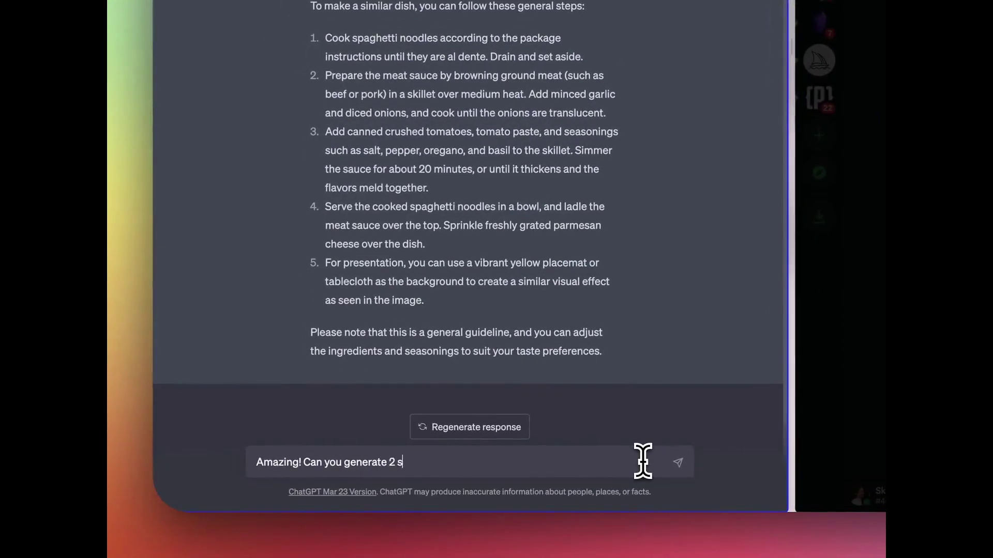
{"action": "type", "text": "os?"}
{"action": "key", "text": "Return"}
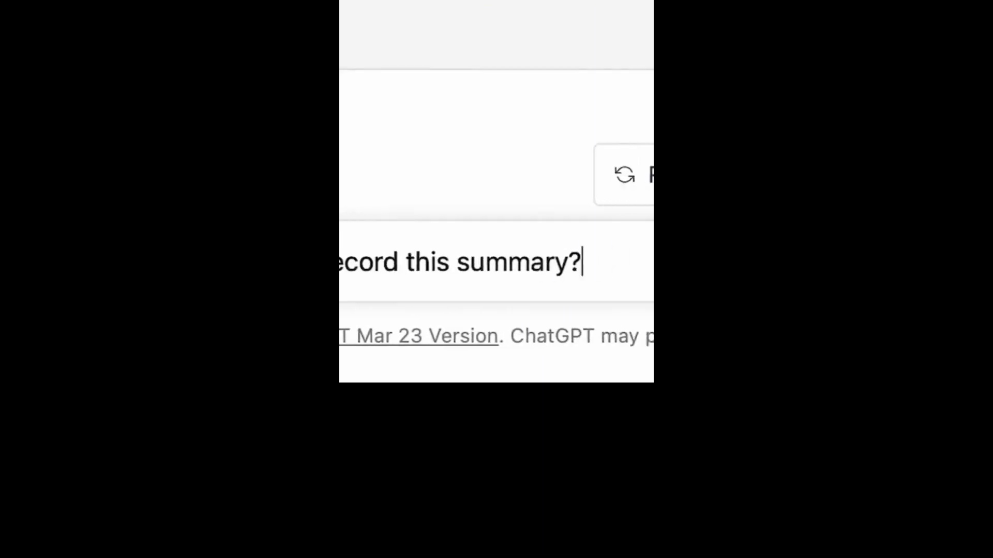
Have Speechki record the Great Gatsby summary as audio, play it, and share the link to Twitter
{"action": "key", "text": "Return"}
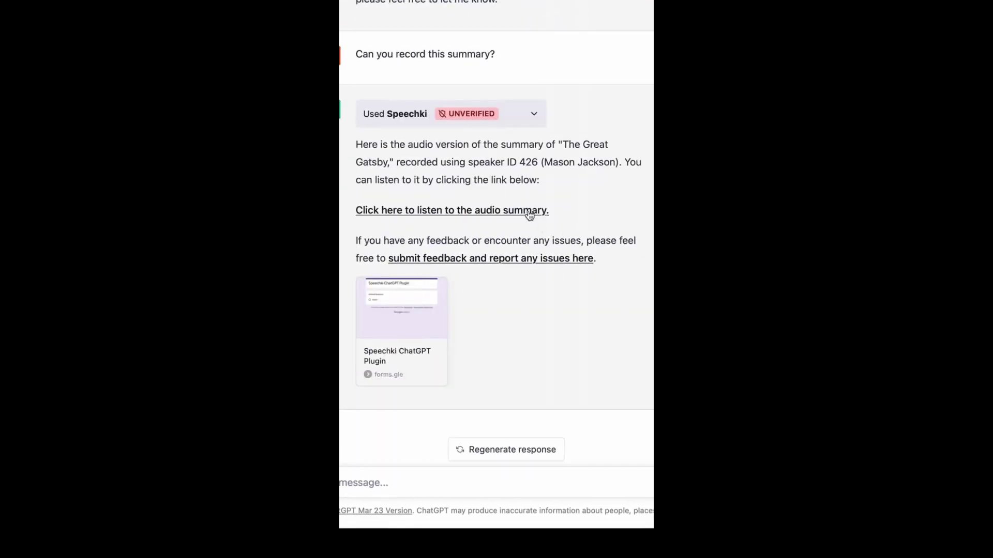
{"action": "left_click", "coordinate": [527, 211]}
{"action": "left_click", "coordinate": [400, 238]}
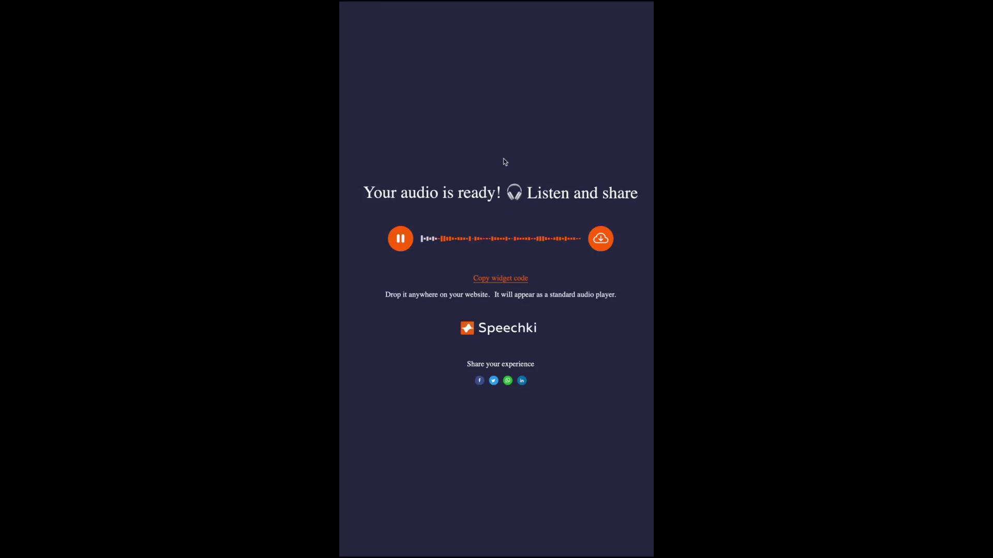
{"action": "left_click", "coordinate": [493, 380]}
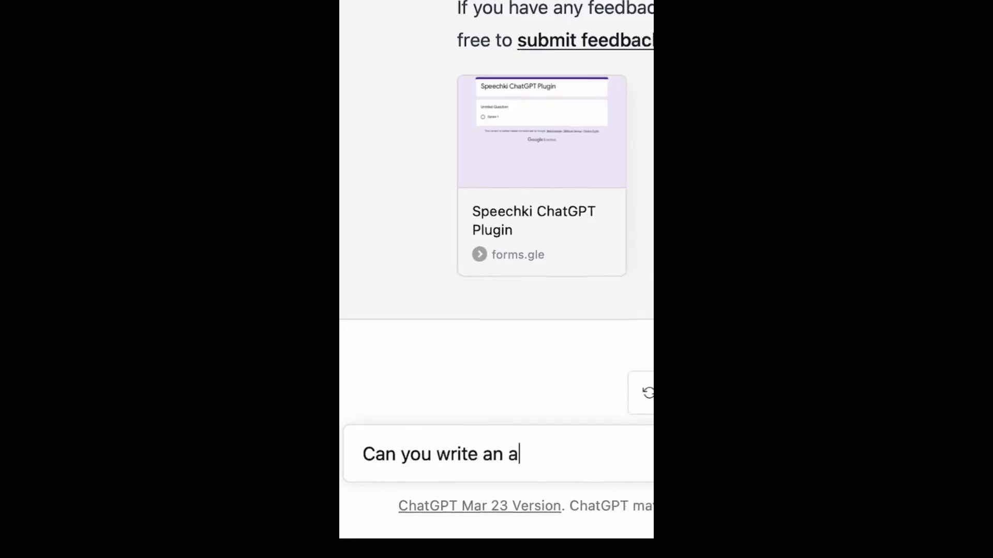
Get a Twitter announcement for the new text-converting ChatGPT plugin and select its text
{"action": "type", "text": "nnounce for twitter abou"}
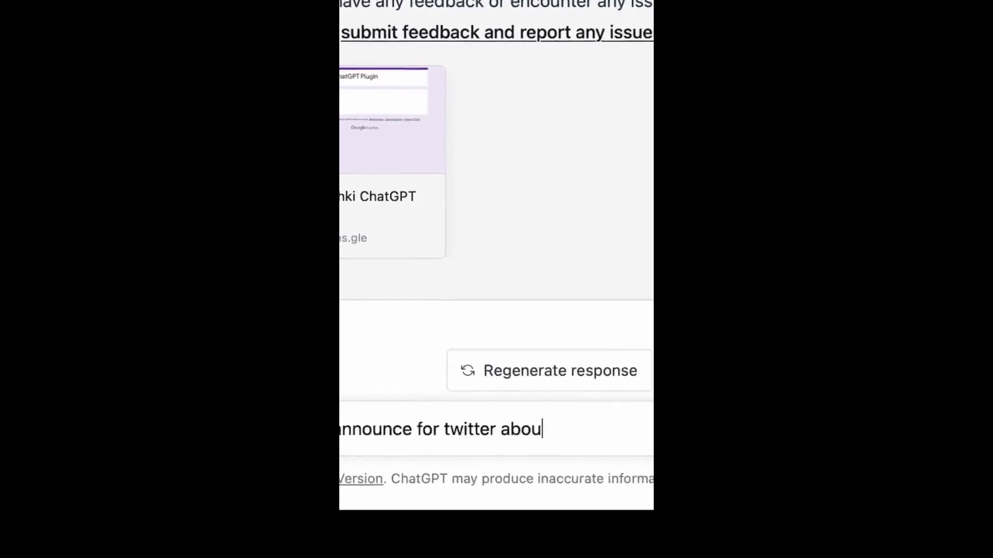
{"action": "type", "text": "t launching new ChatGPT plugins that converts any text into au"}
{"action": "key", "text": "Return"}
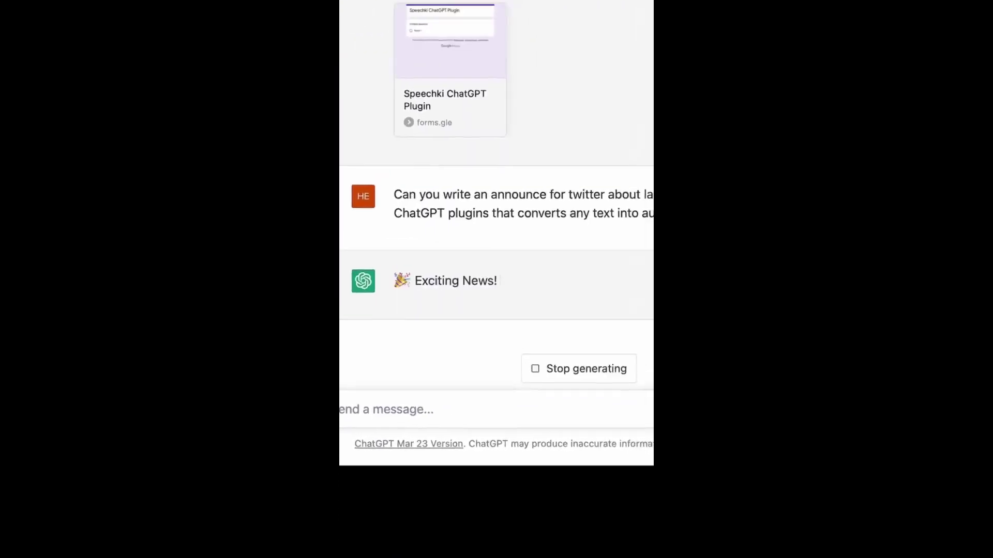
{"action": "left_click_drag", "start_coordinate": [630, 326], "coordinate": [350, 262]}
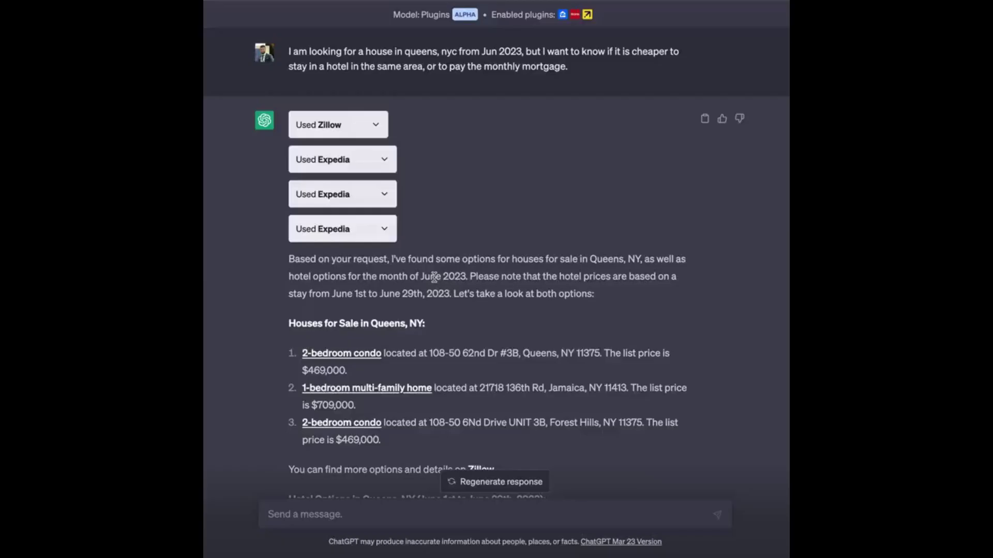
Scroll the Zillow and Expedia answer down to the Zillow house listing photo cards
{"action": "scroll", "coordinate": [434, 278], "scroll_direction": "down", "scroll_amount": 2}
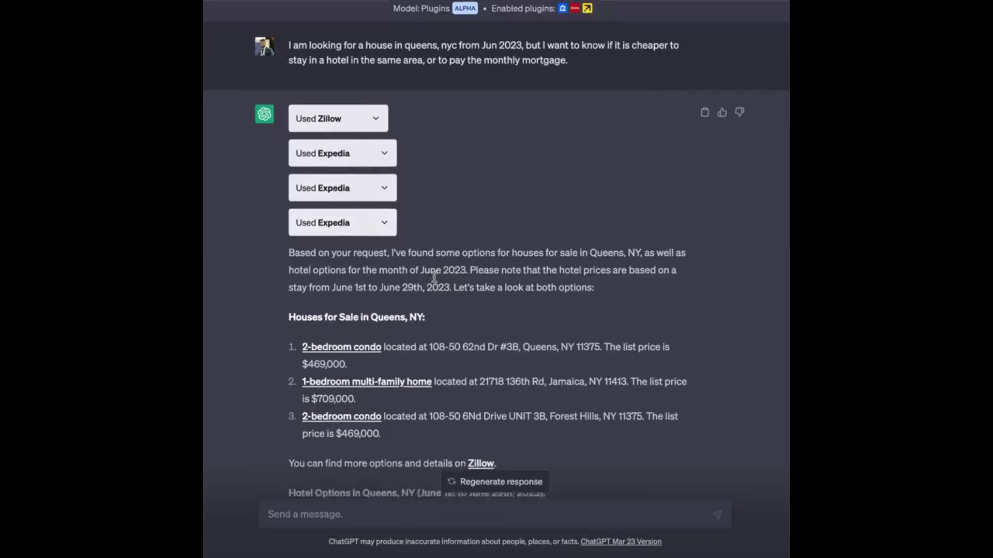
{"action": "scroll", "coordinate": [435, 278], "scroll_direction": "down", "scroll_amount": 2}
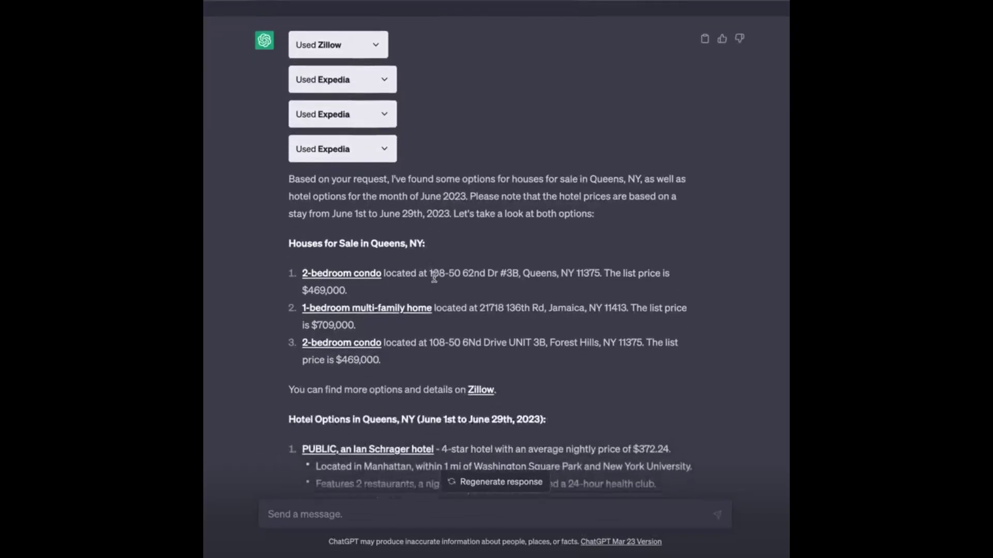
{"action": "scroll", "coordinate": [434, 278], "scroll_direction": "down", "scroll_amount": 4}
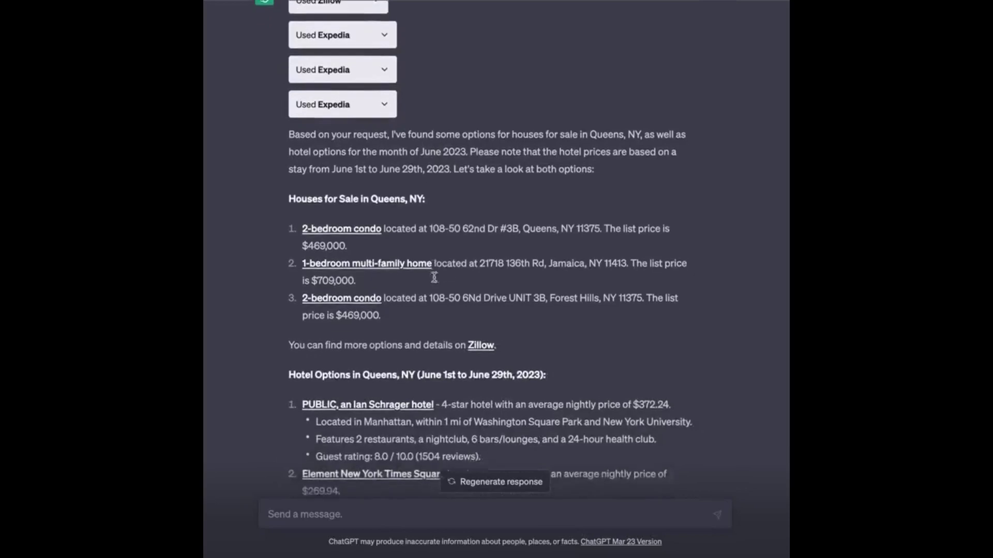
{"action": "scroll", "coordinate": [435, 278], "scroll_direction": "down", "scroll_amount": 3}
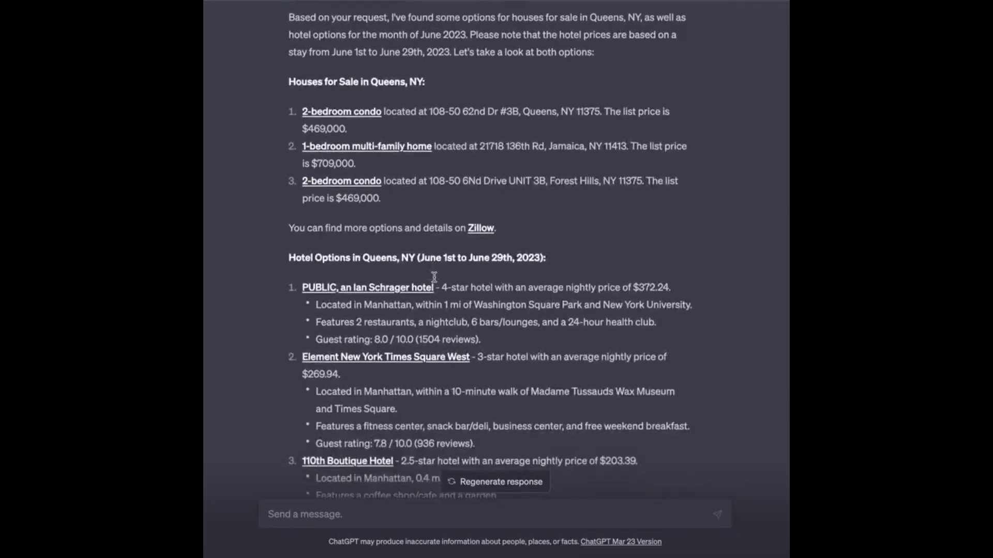
{"action": "scroll", "coordinate": [433, 277], "scroll_direction": "down", "scroll_amount": 4}
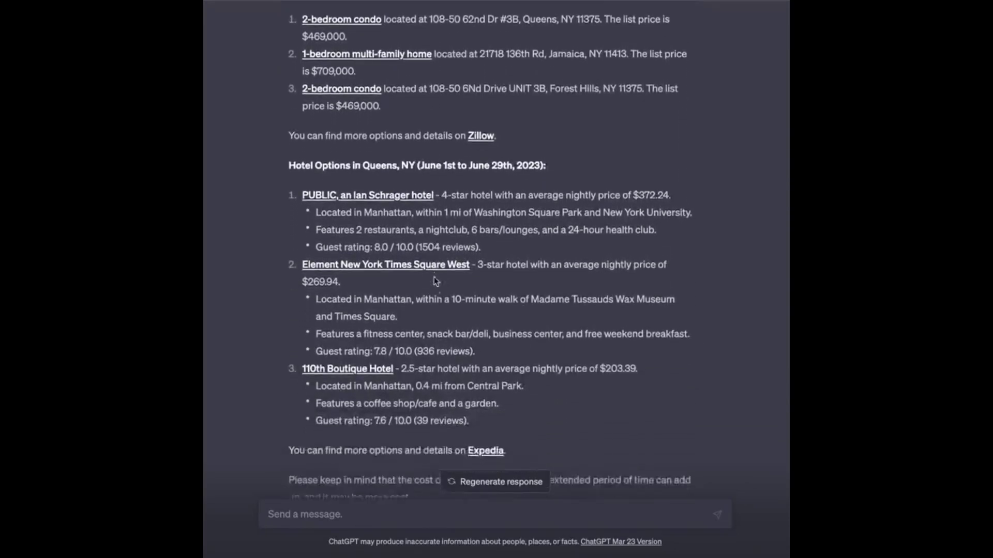
{"action": "scroll", "coordinate": [434, 277], "scroll_direction": "down", "scroll_amount": 5}
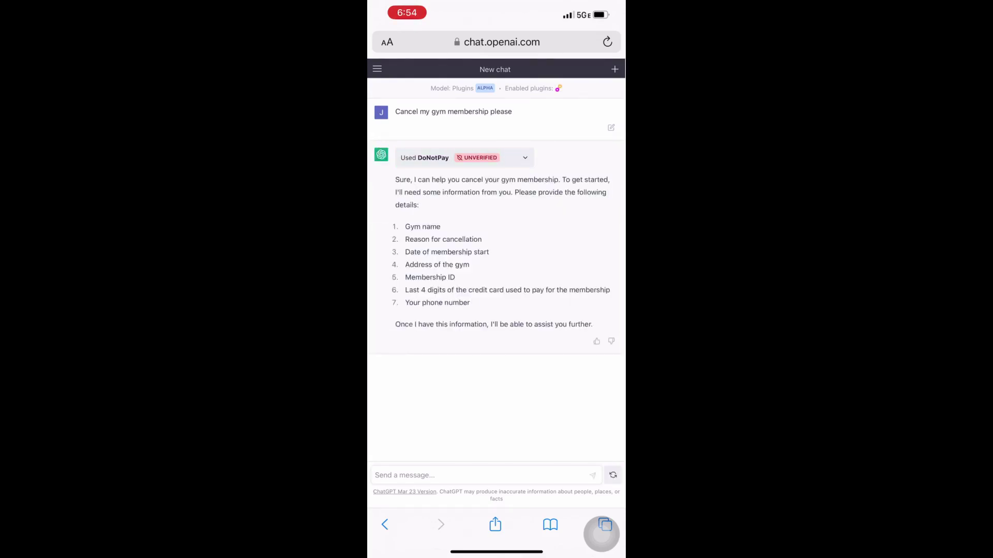
Paste the gym membership details from Notes into the message and send them to DoNotPay
{"action": "left_click", "coordinate": [429, 475]}
{"action": "left_click", "coordinate": [375, 290]}
{"action": "left_click", "coordinate": [410, 267]}
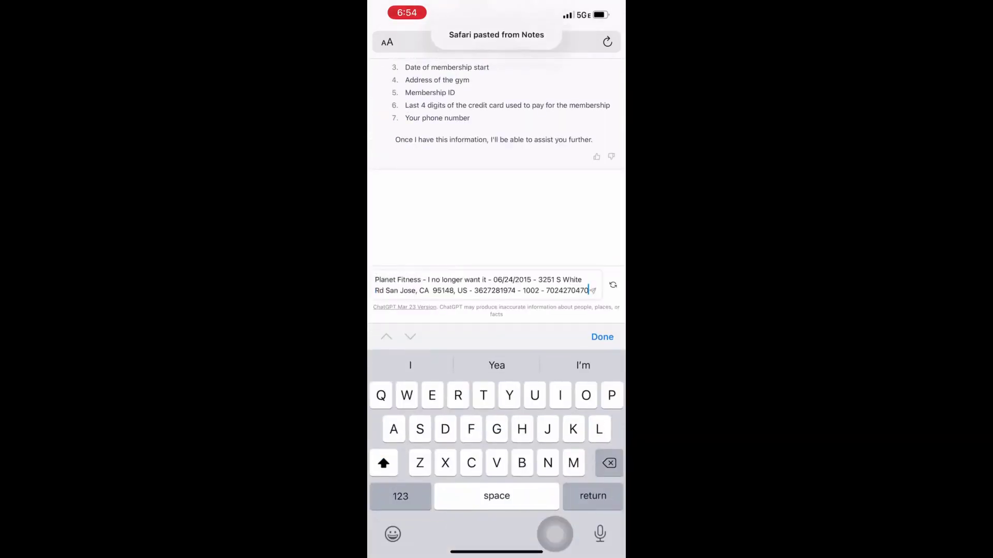
{"action": "left_click", "coordinate": [593, 290]}
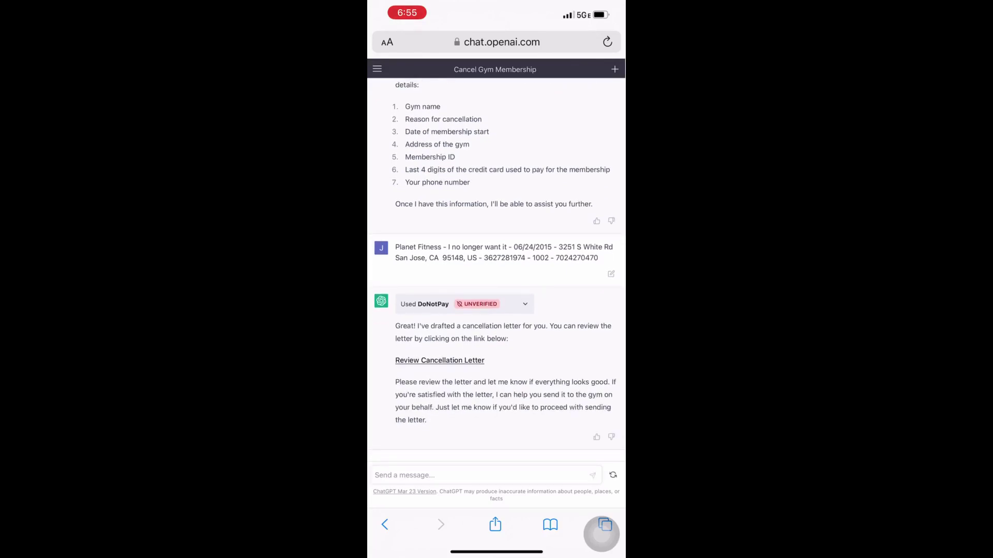
Reply 'Sign it and send it' to the drafted cancellation letter
{"action": "left_click", "coordinate": [481, 475]}
{"action": "type", "text": "Sign it and s"}
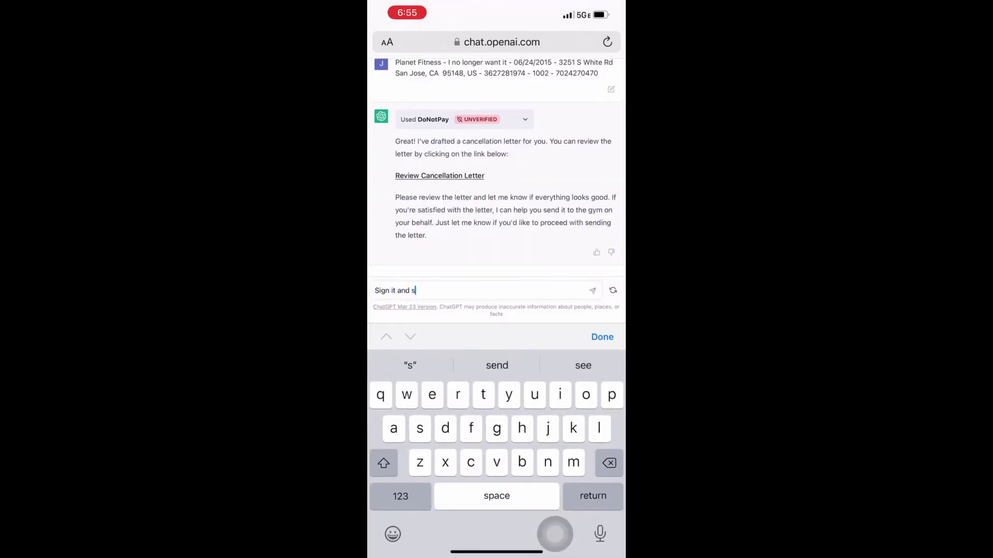
{"action": "type", "text": "end it"}
{"action": "key", "text": "Return"}
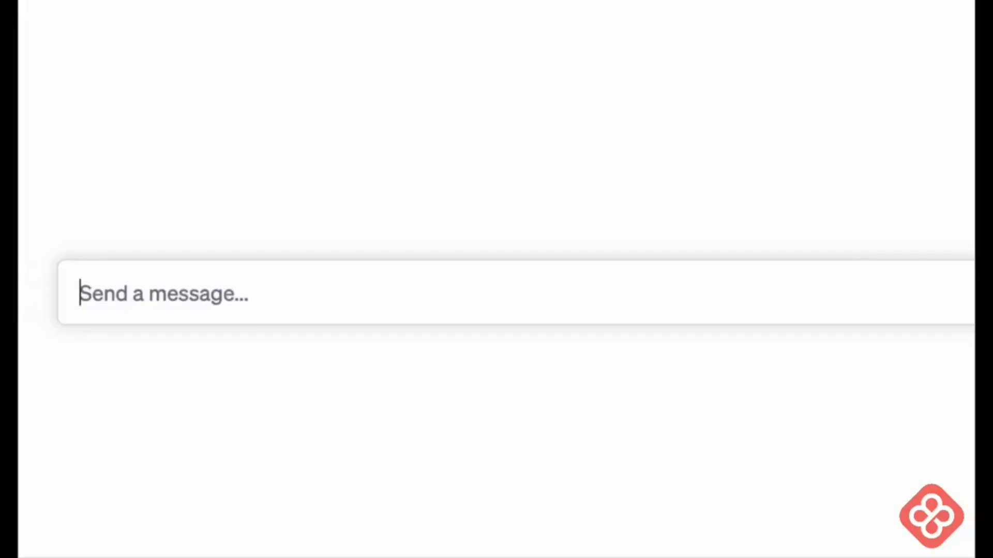
Ask for a birthday gift for an outdoorsy finance coworker and browse the suggestion carousel
{"action": "type", "text": "What's a good birthday gift "}
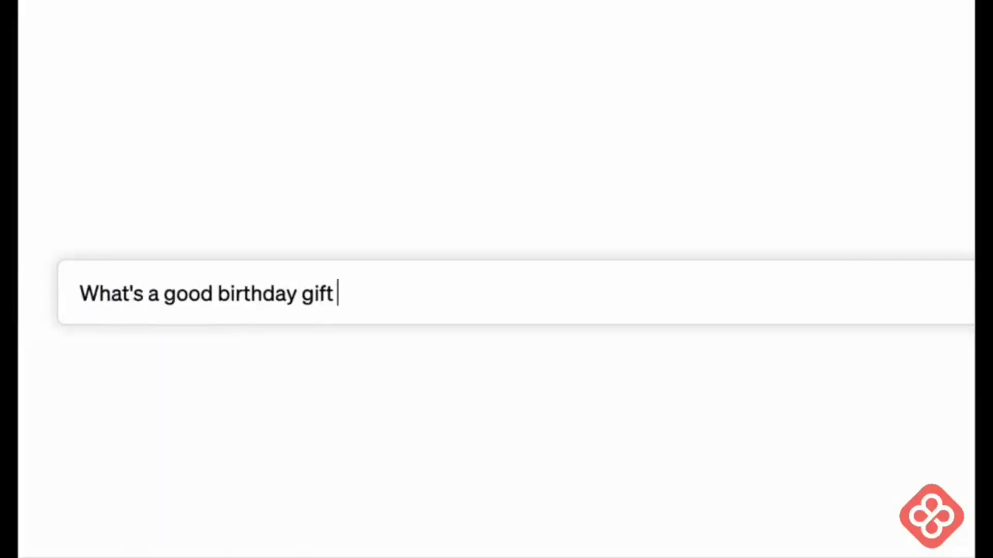
{"action": "type", "text": "for my coworker? He's outdoor"}
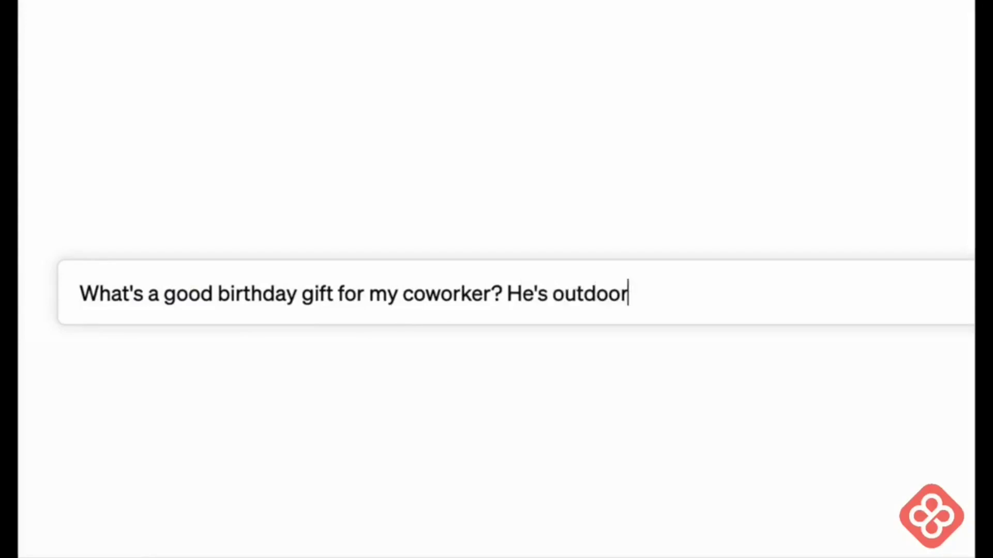
{"action": "type", "text": "sy and works in finance"}
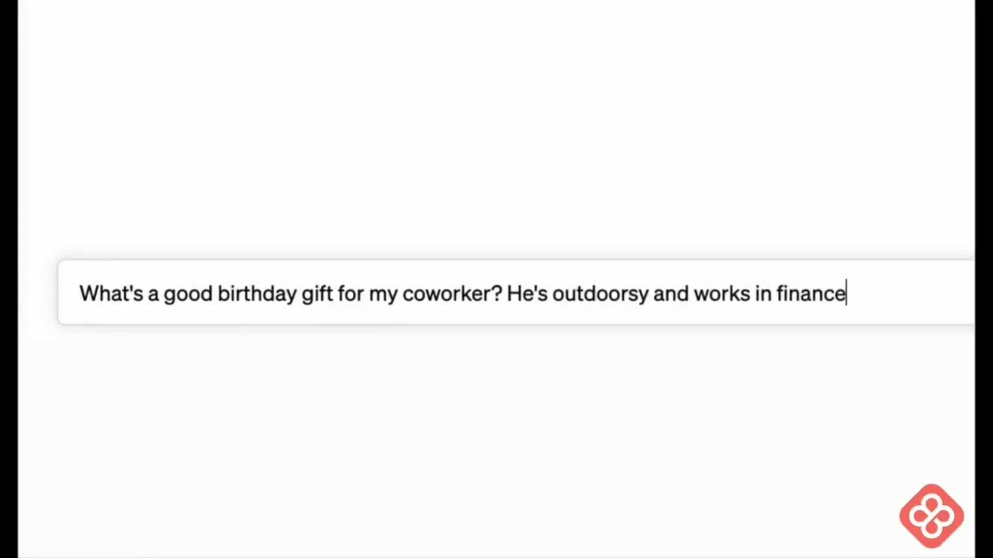
{"action": "key", "text": "Return"}
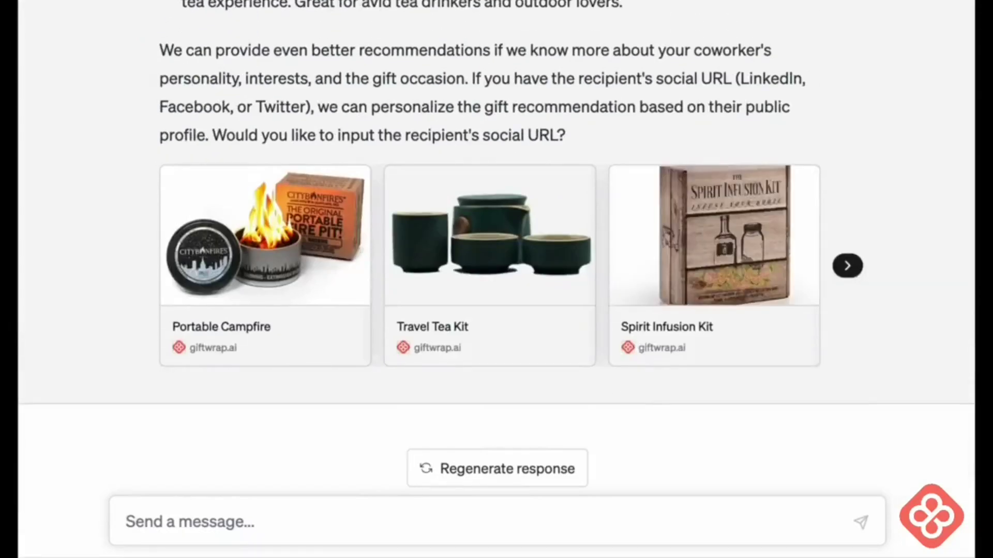
{"action": "left_click", "coordinate": [848, 270]}
{"action": "left_click", "coordinate": [133, 268]}
Send the coworker's LinkedIn profile link, then choose the gift with 'The book light looks good!'
{"action": "key", "text": "ctrl+v"}
{"action": "key", "text": "Return"}
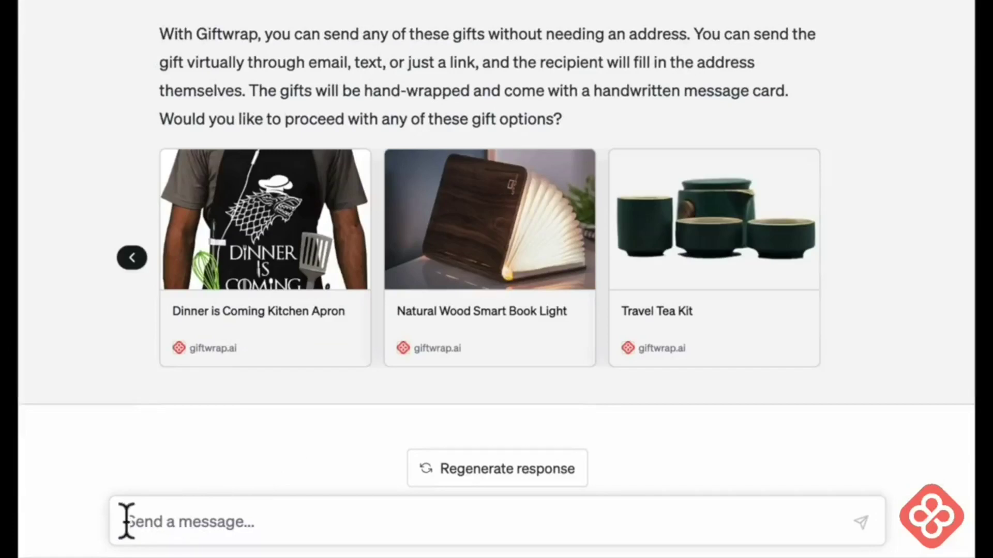
{"action": "left_click", "coordinate": [126, 521]}
{"action": "type", "text": "The book light looks good!"}
{"action": "key", "text": "Return"}
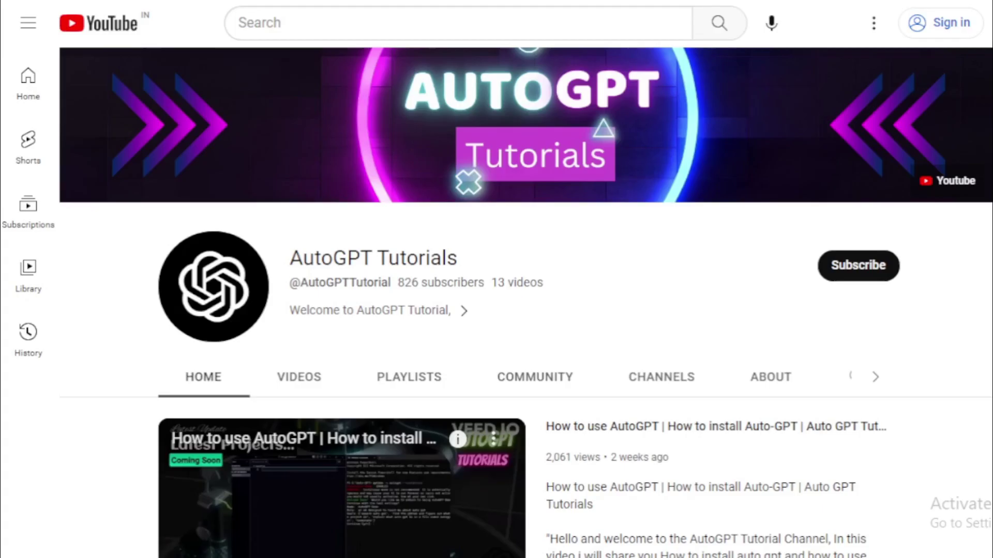
Scroll down and back up through the AutoGPT Tutorials channel home page
{"action": "scroll", "coordinate": [526, 302], "scroll_direction": "down", "scroll_amount": 3}
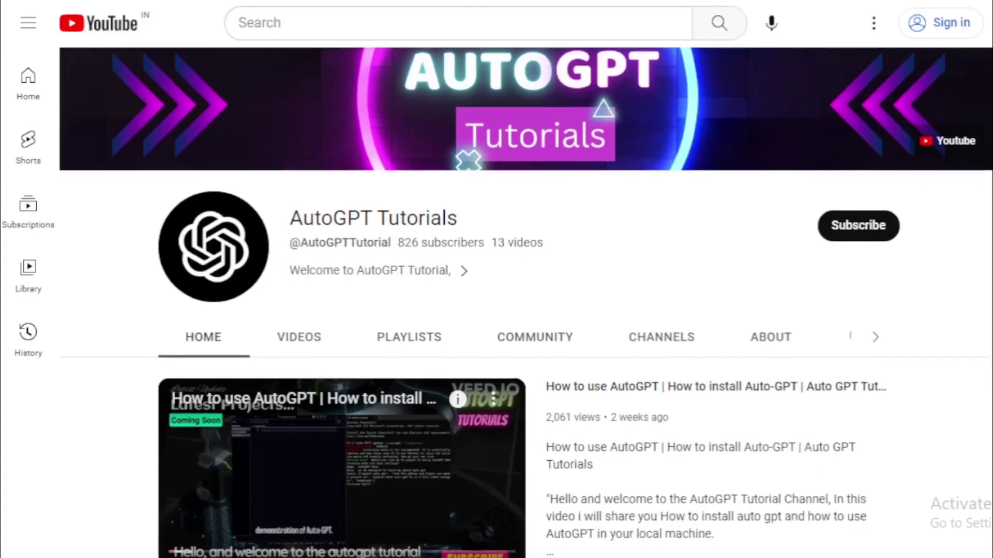
{"action": "scroll", "coordinate": [525, 302], "scroll_direction": "down", "scroll_amount": 3}
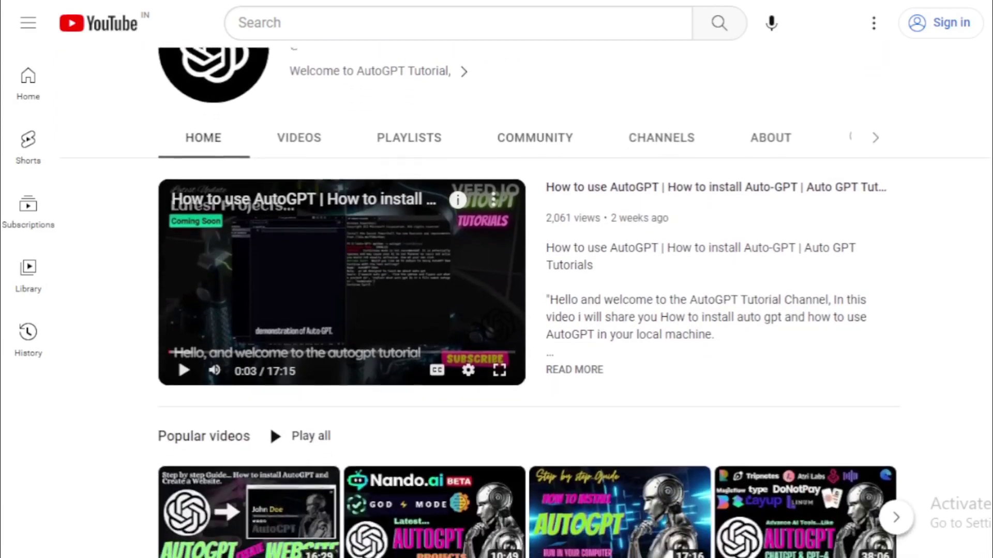
{"action": "scroll", "coordinate": [526, 302], "scroll_direction": "down", "scroll_amount": 5}
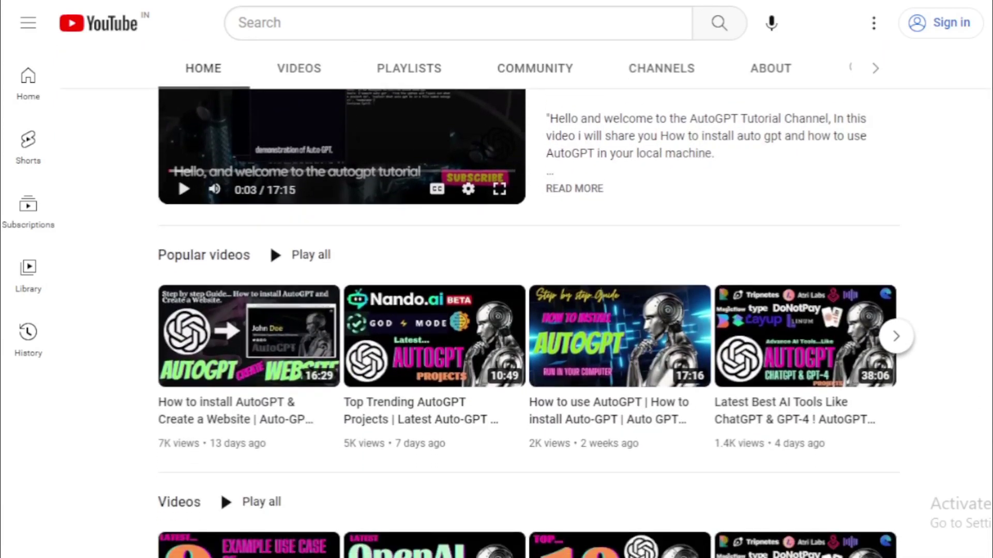
{"action": "scroll", "coordinate": [526, 303], "scroll_direction": "down", "scroll_amount": 6}
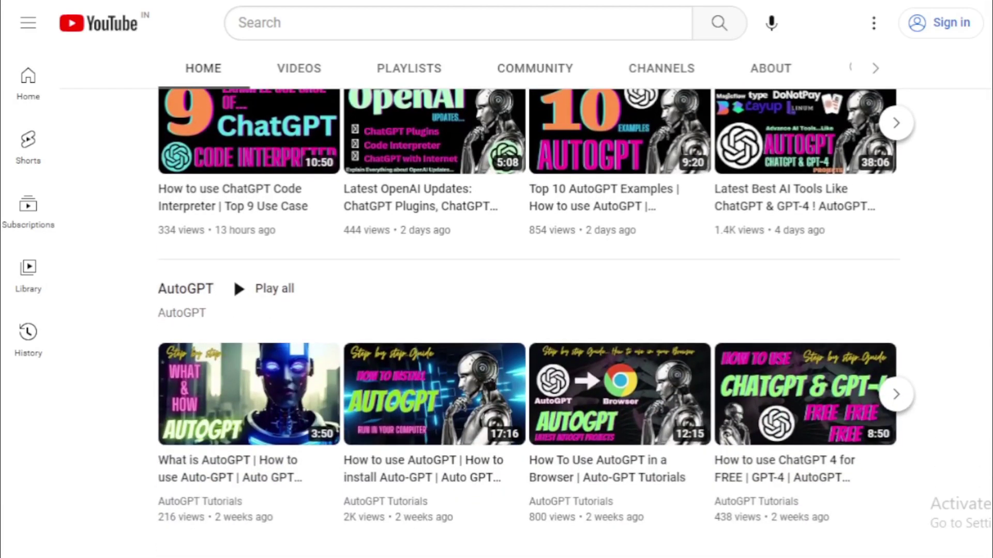
{"action": "scroll", "coordinate": [525, 302], "scroll_direction": "up", "scroll_amount": 10}
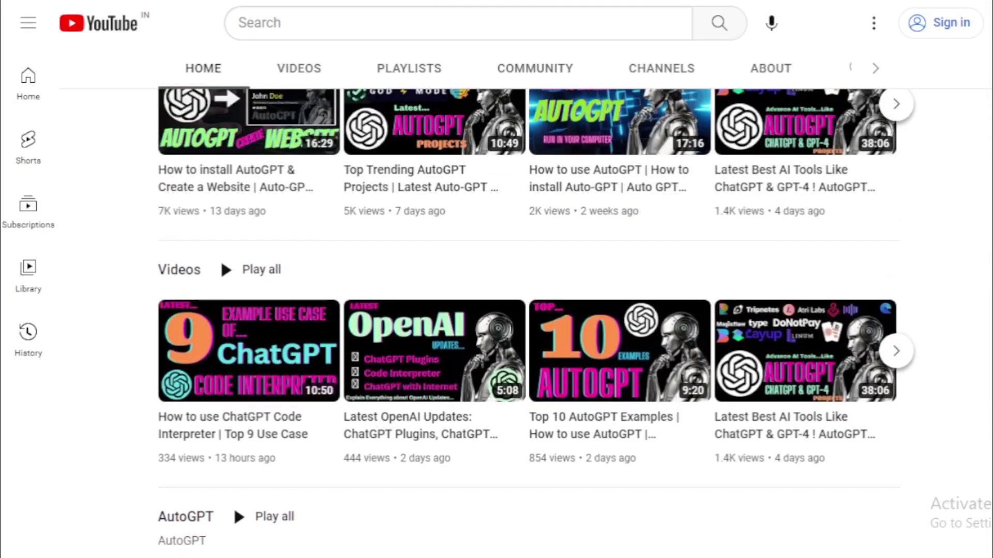
{"action": "scroll", "coordinate": [526, 302], "scroll_direction": "up", "scroll_amount": 6}
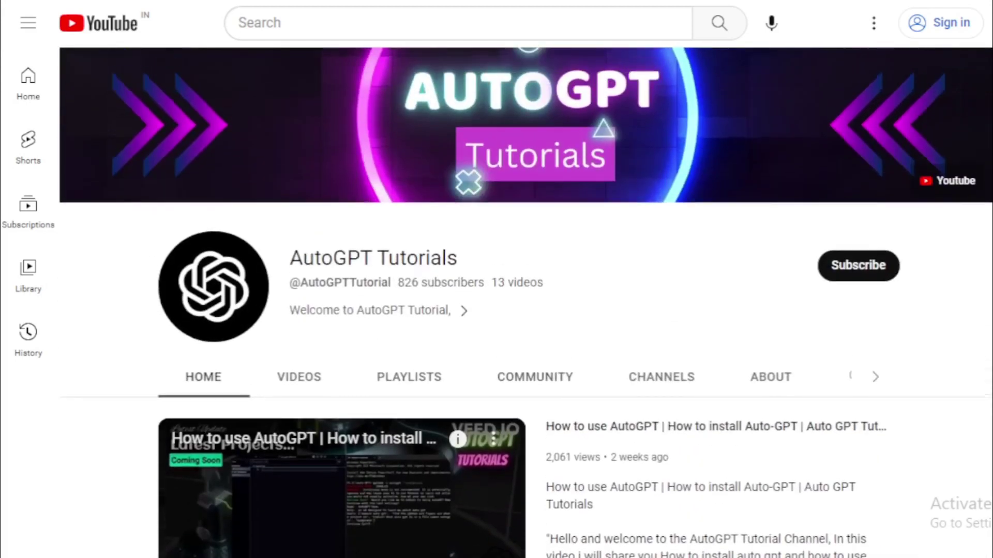
Switch to the channel's Videos tab and scroll the grid of uploads
{"action": "left_click", "coordinate": [288, 378]}
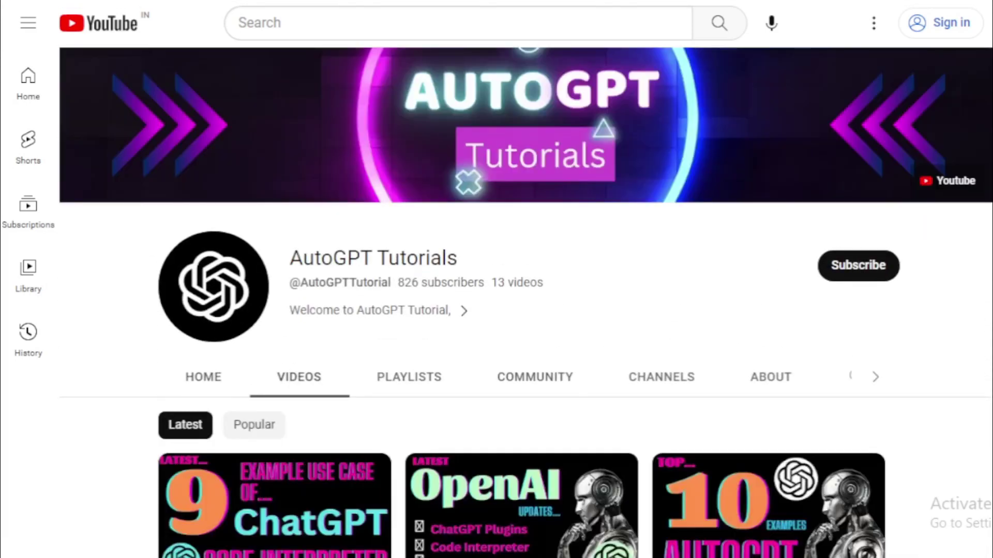
{"action": "scroll", "coordinate": [526, 302], "scroll_direction": "down", "scroll_amount": 3}
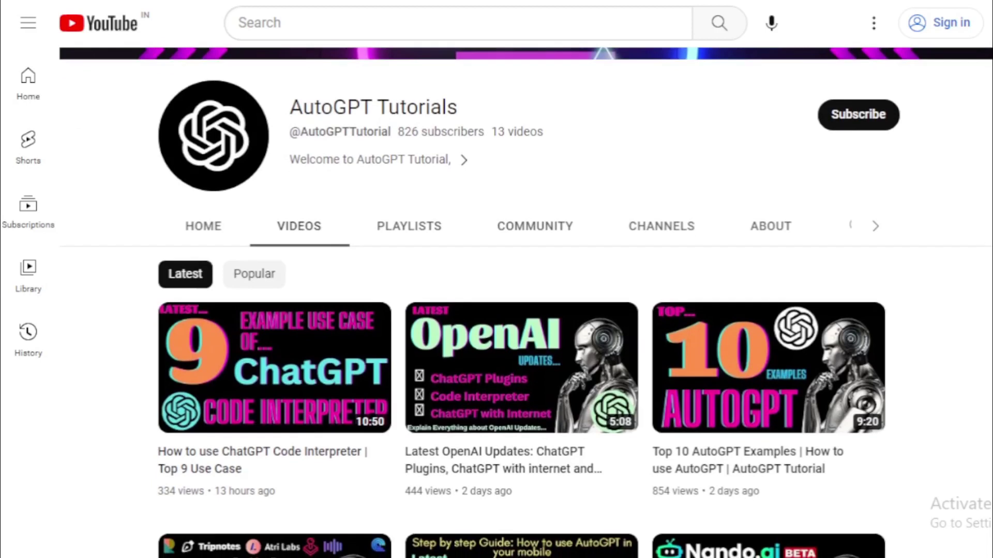
{"action": "scroll", "coordinate": [526, 303], "scroll_direction": "down", "scroll_amount": 2}
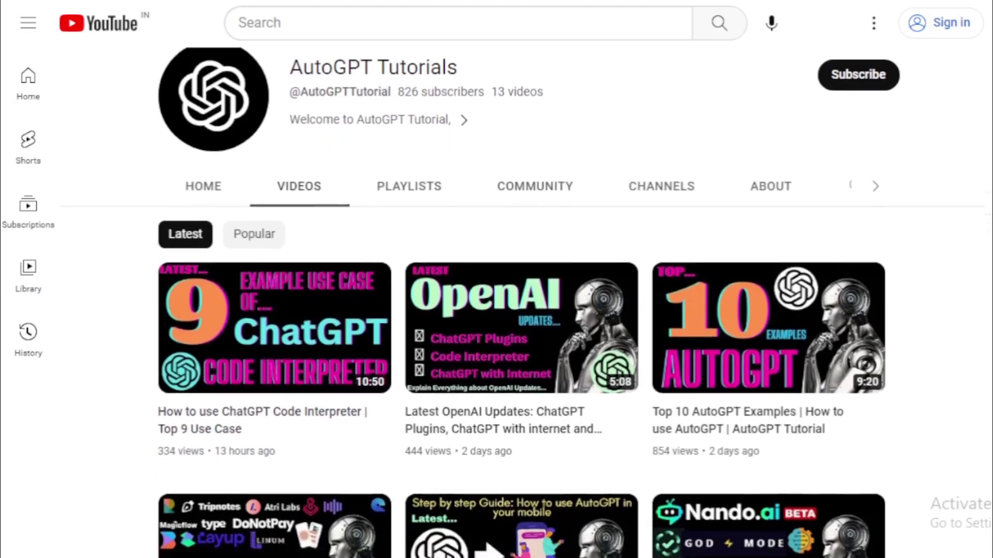